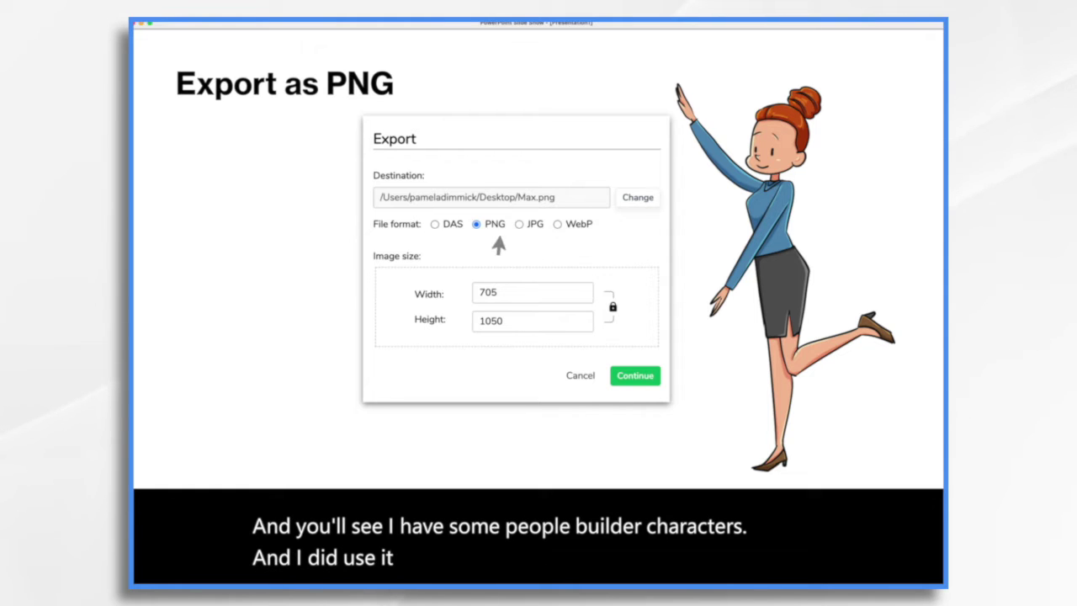
- Advance the slide show from the Export as PNG slide to the man-holding-board slide
{"action": "key", "text": "Right"}
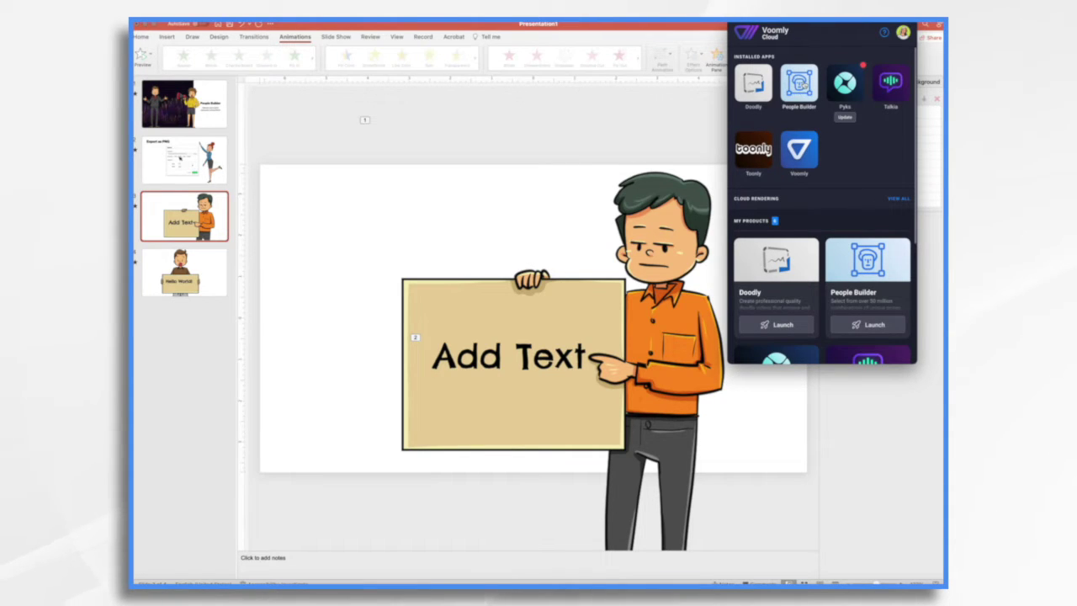
- Launch People Builder from the Voomly Cloud panel to reach My people
{"action": "left_click", "coordinate": [804, 84]}
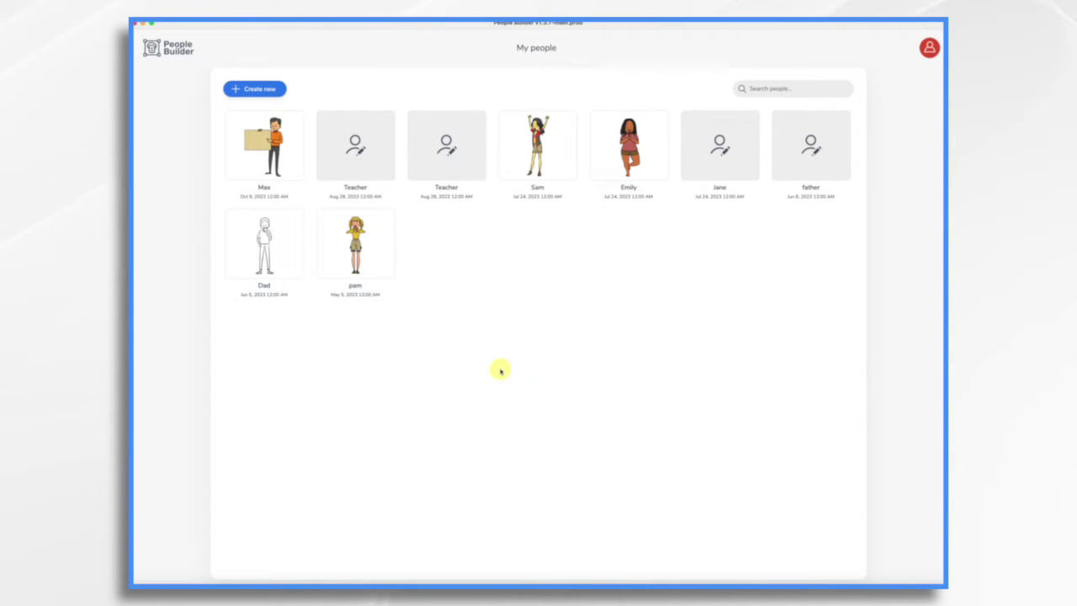
- Create a new person titled 'Bob' and filter the preset people to Male
{"action": "left_click", "coordinate": [262, 88]}
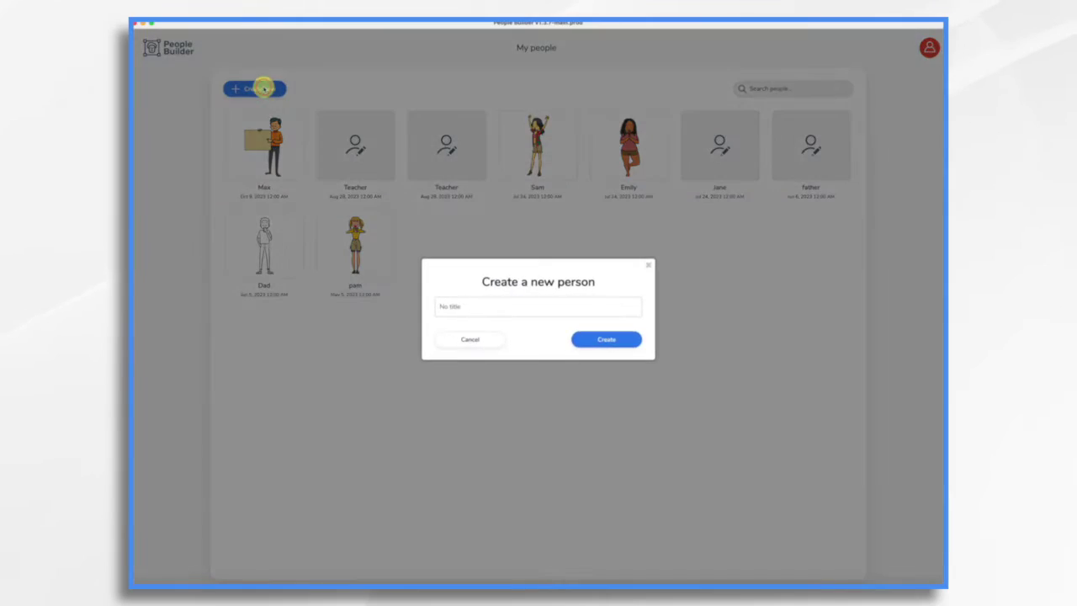
{"action": "left_click", "coordinate": [503, 312]}
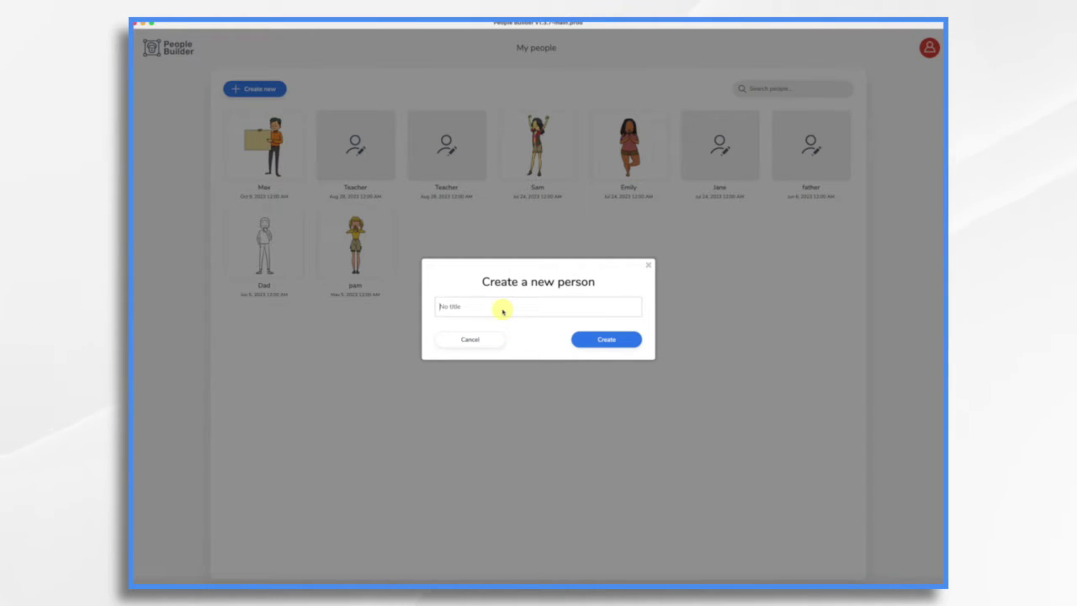
{"action": "left_click", "coordinate": [589, 337]}
{"action": "left_click", "coordinate": [185, 103]}
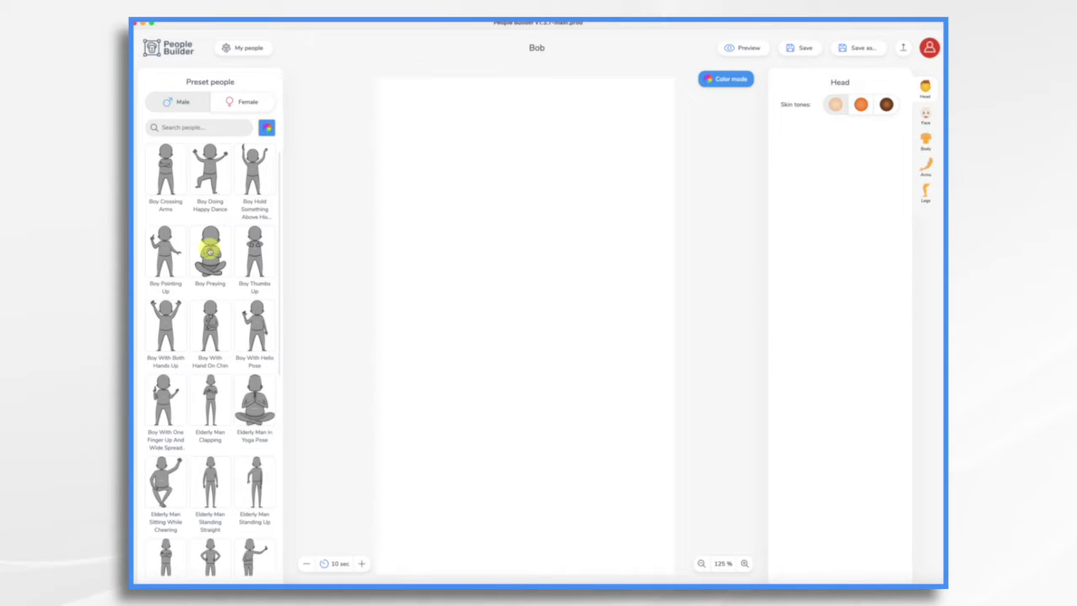
- Base Bob on Man Holding Megaphone, with curly brown hair and an open-mouthed smile
{"action": "scroll", "coordinate": [210, 286], "scroll_direction": "down", "scroll_amount": 3}
{"action": "scroll", "coordinate": [210, 289], "scroll_direction": "down", "scroll_amount": 5}
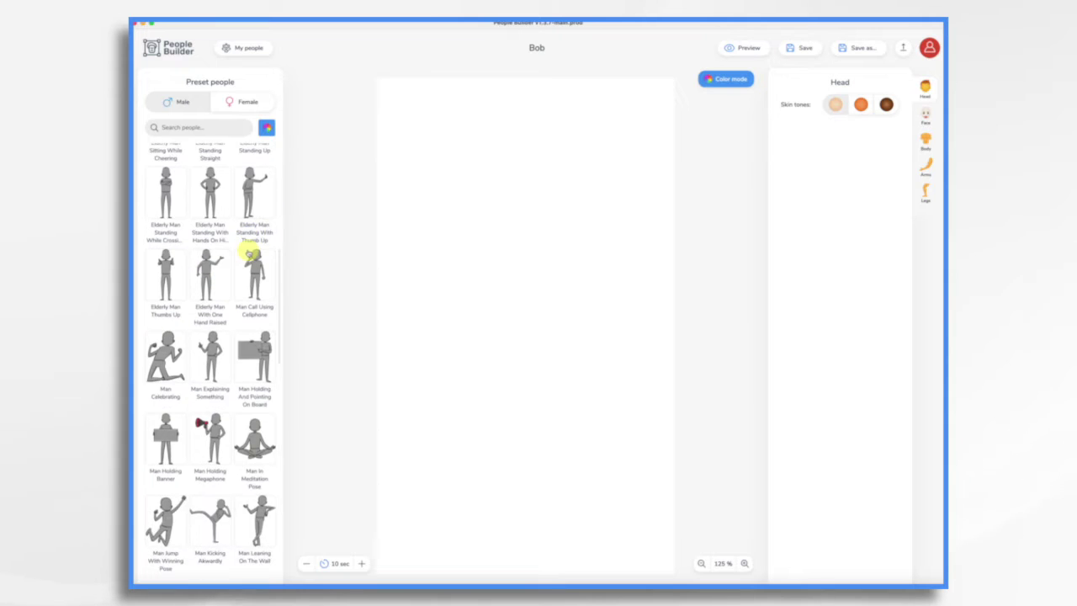
{"action": "left_click", "coordinate": [209, 351]}
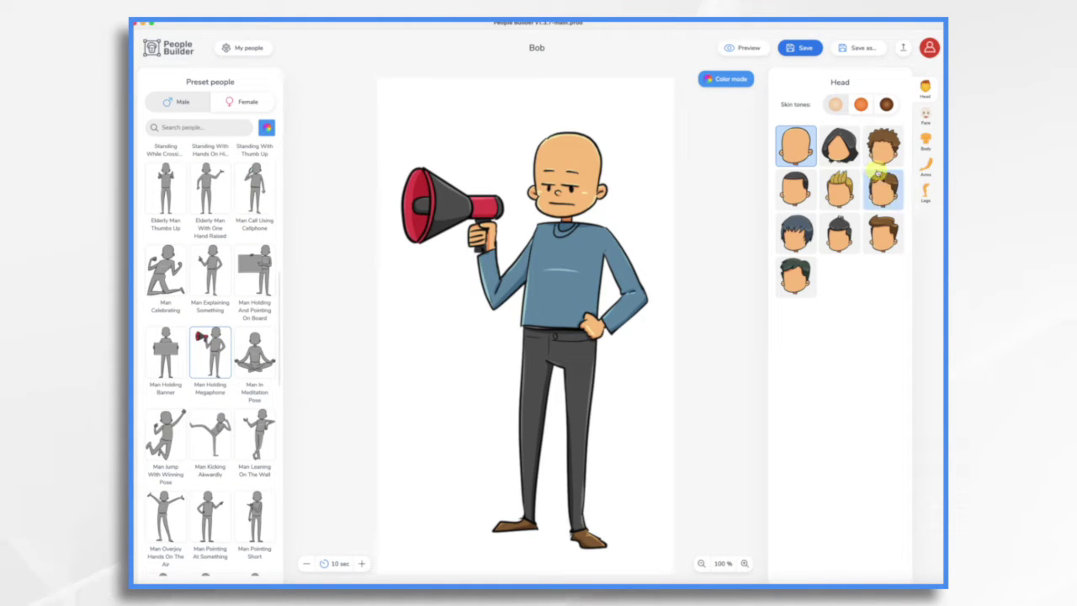
{"action": "left_click", "coordinate": [890, 149]}
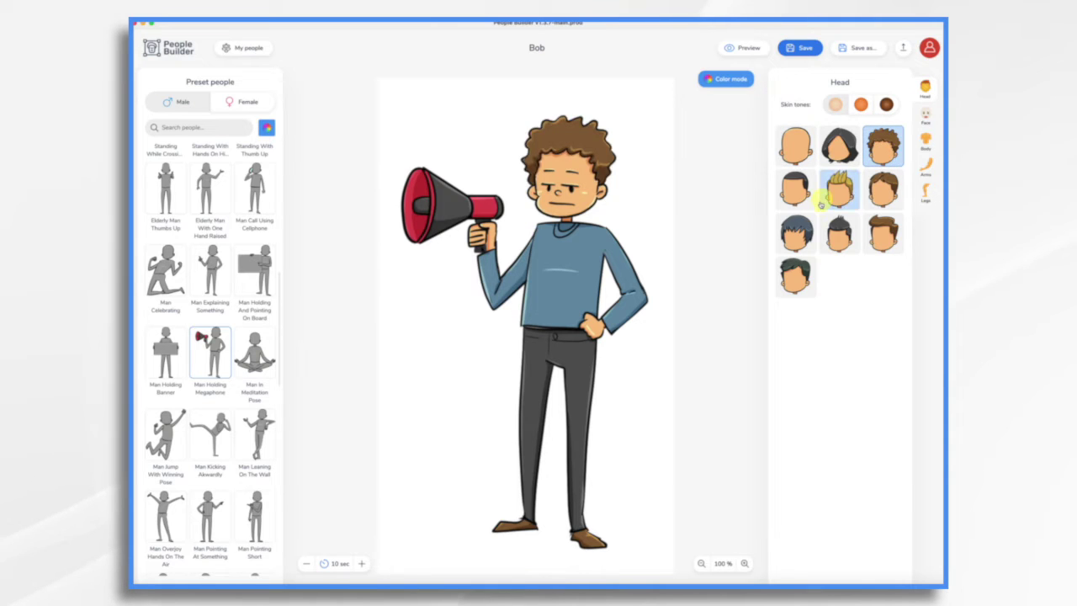
{"action": "left_click", "coordinate": [926, 119]}
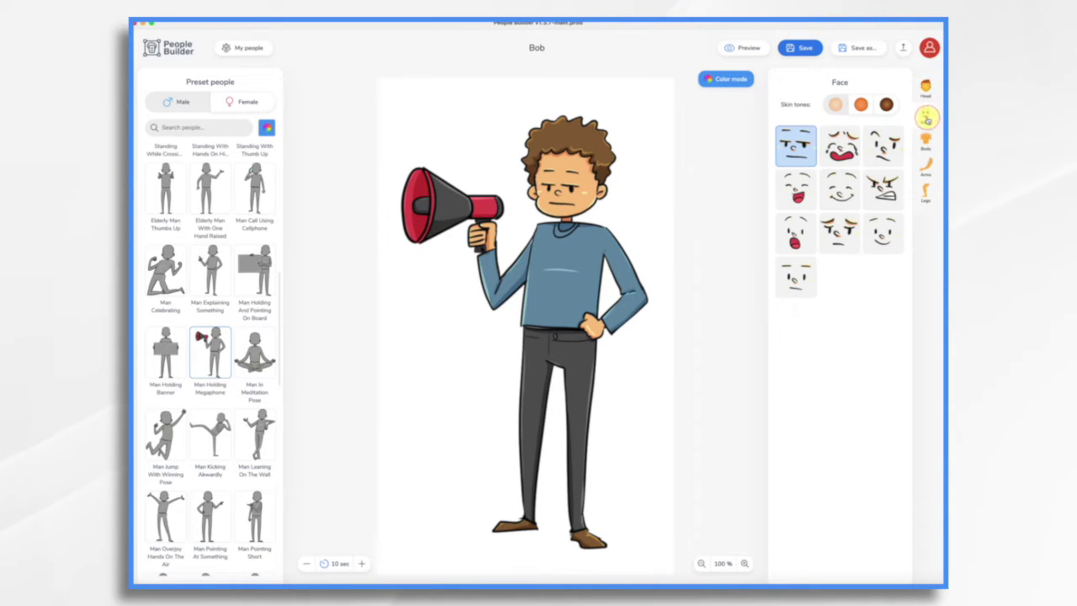
{"action": "left_click", "coordinate": [797, 190]}
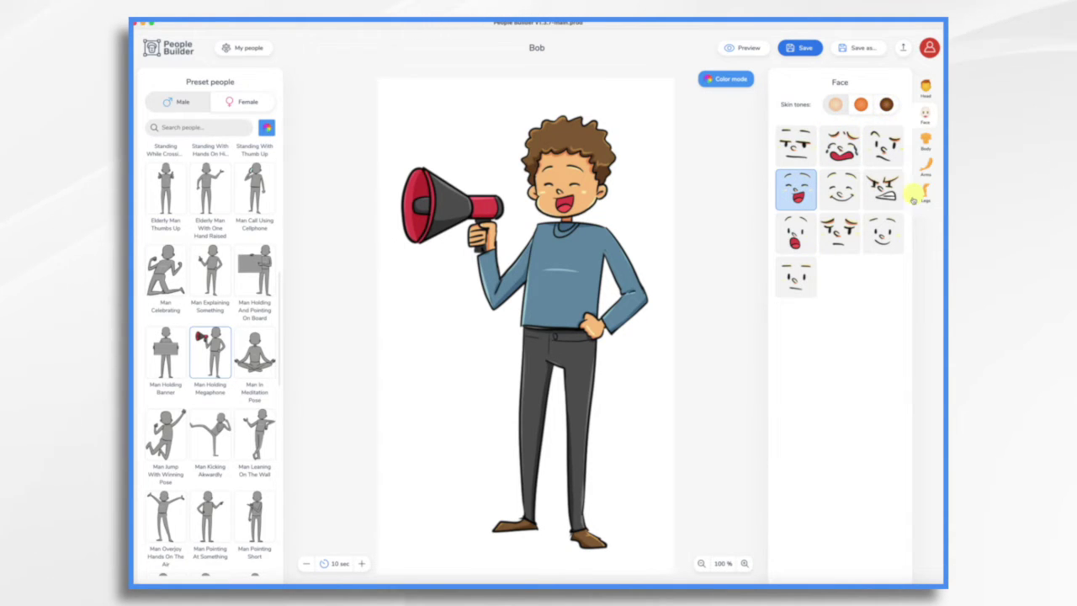
- Dress Bob in a yellow hoodie, matching yellow sleeves and dark shorts
{"action": "left_click", "coordinate": [926, 140]}
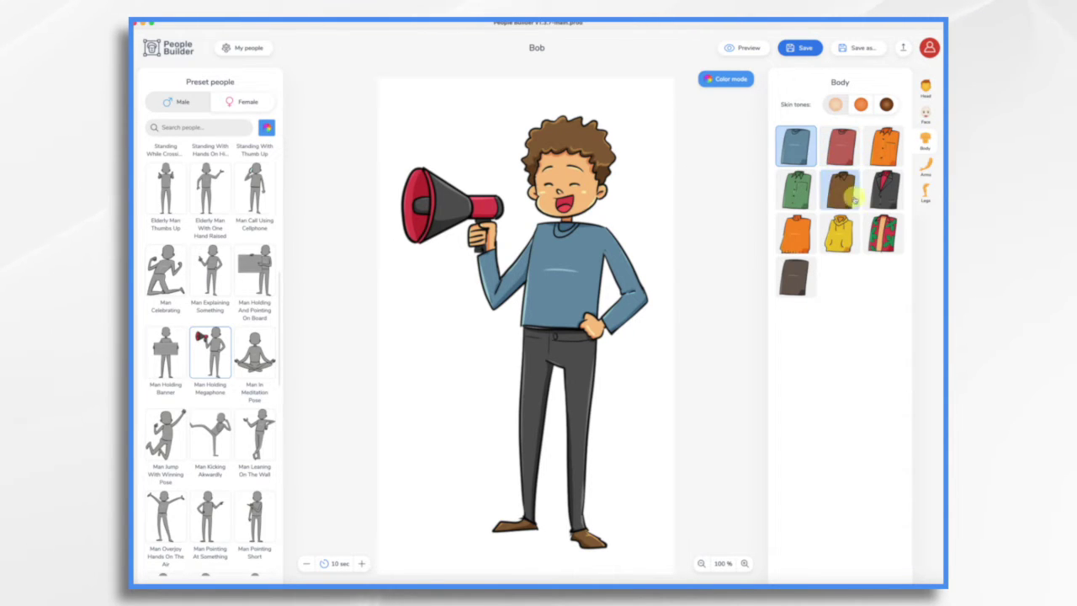
{"action": "left_click", "coordinate": [841, 240]}
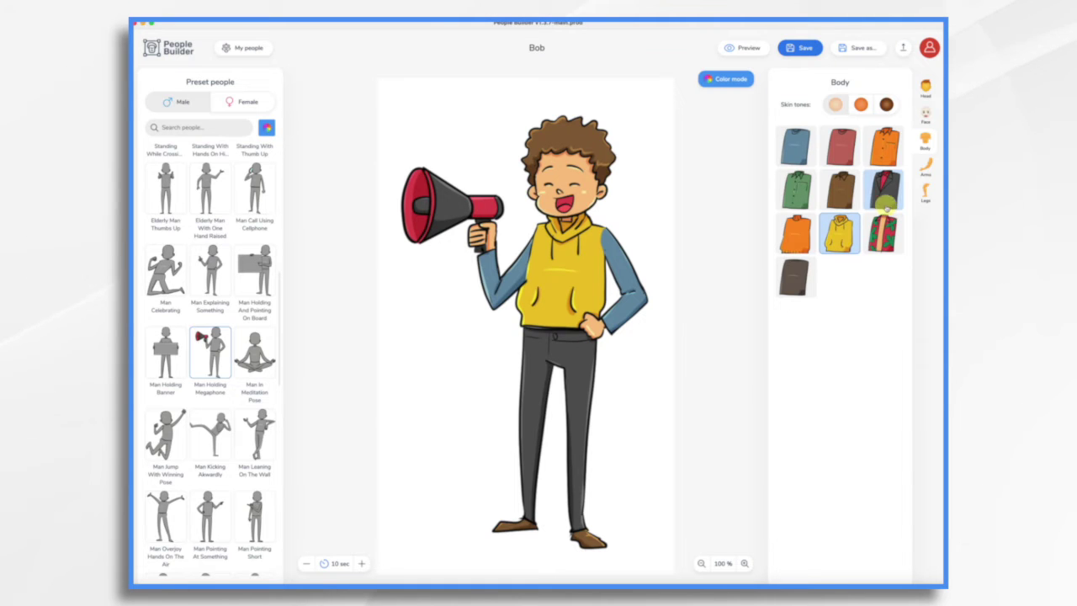
{"action": "left_click", "coordinate": [926, 164]}
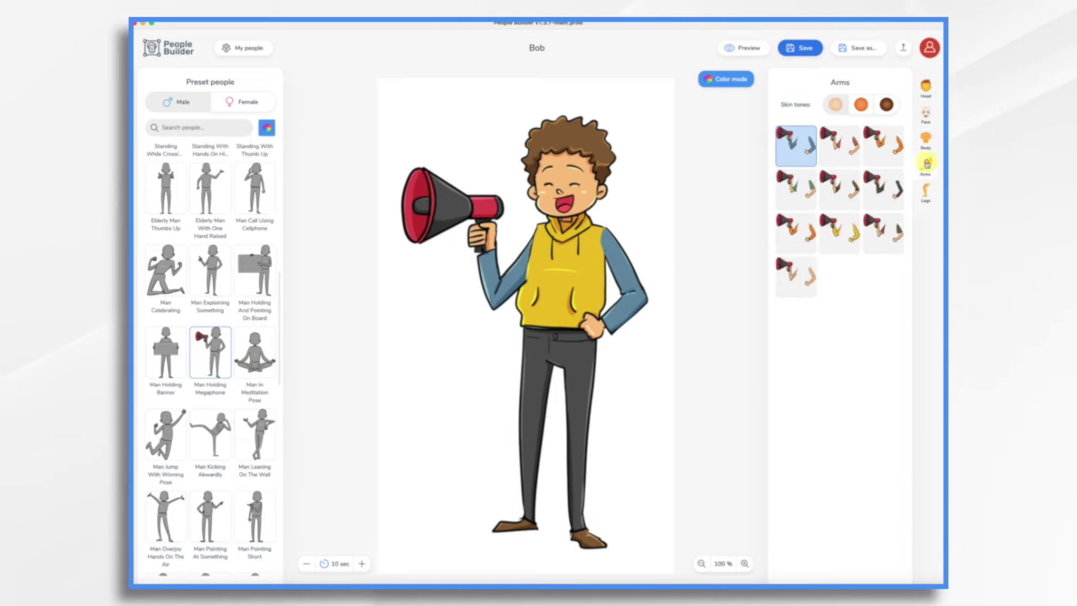
{"action": "left_click", "coordinate": [848, 234]}
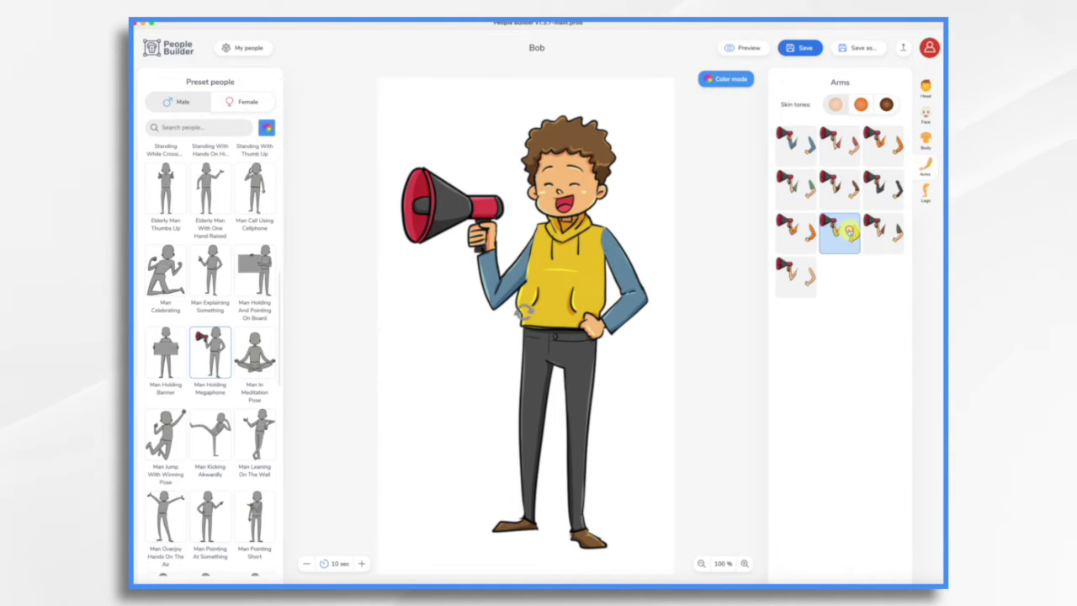
{"action": "left_click", "coordinate": [926, 193]}
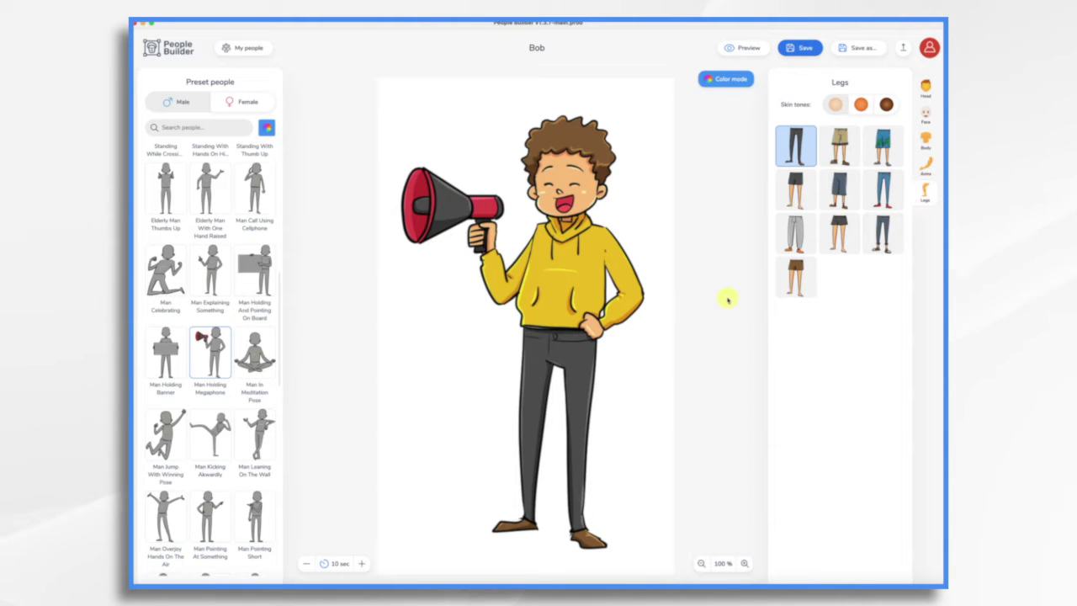
{"action": "left_click", "coordinate": [800, 194]}
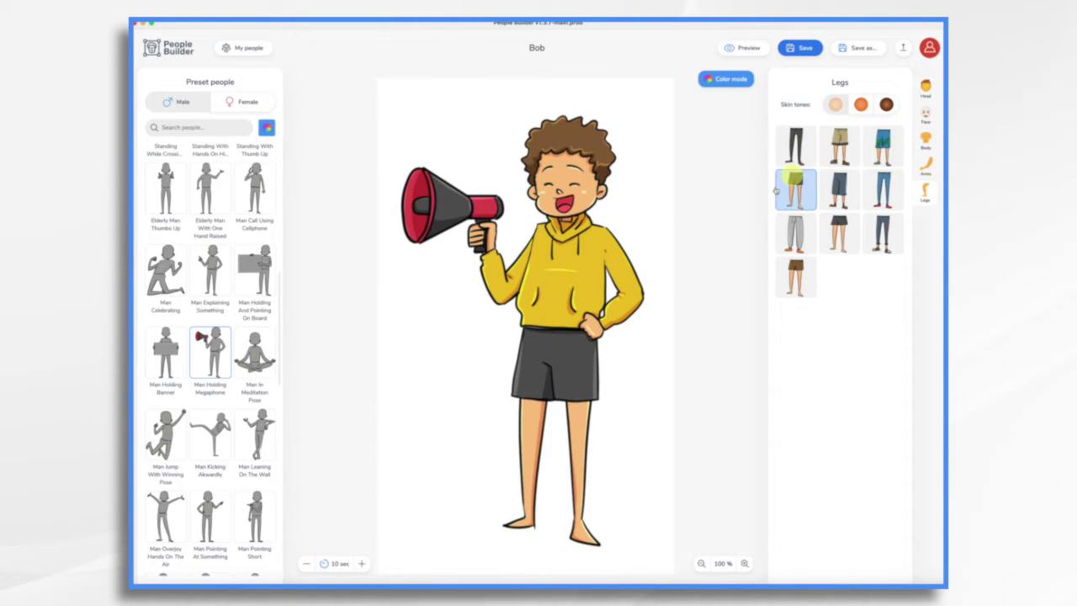
- Export Bob to the Desktop as a 625×1046 Bob.png, then choose JPG for a second export
{"action": "left_click", "coordinate": [903, 48]}
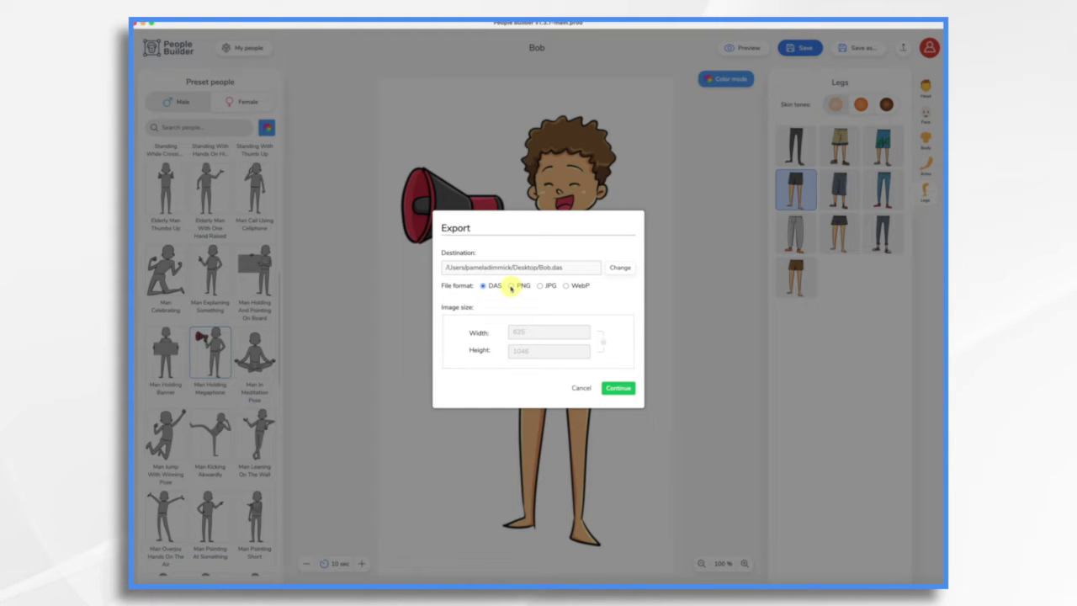
{"action": "left_click", "coordinate": [510, 286]}
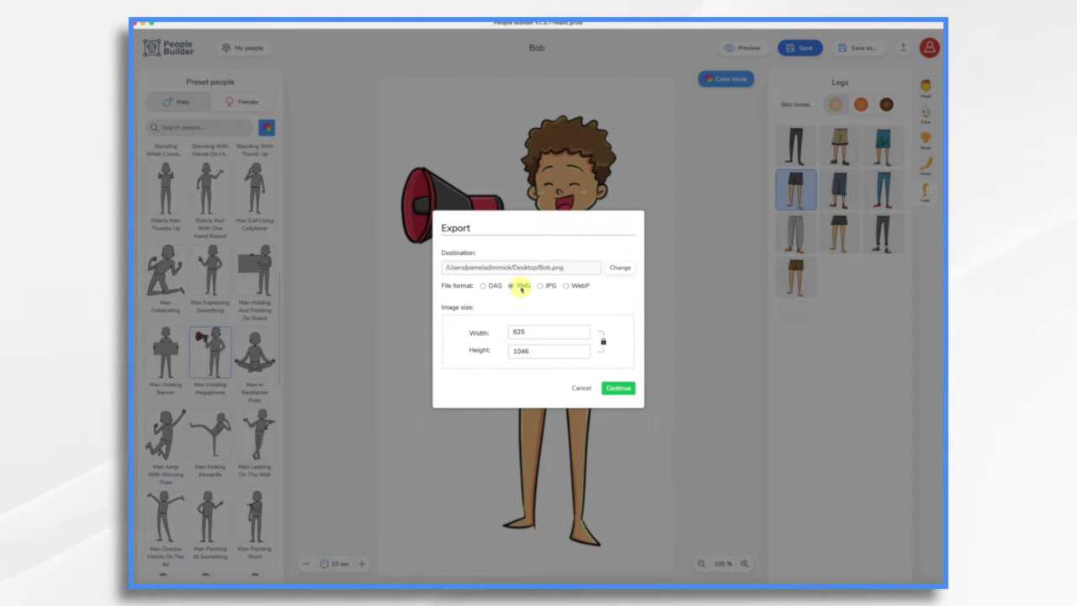
{"action": "left_click", "coordinate": [619, 390]}
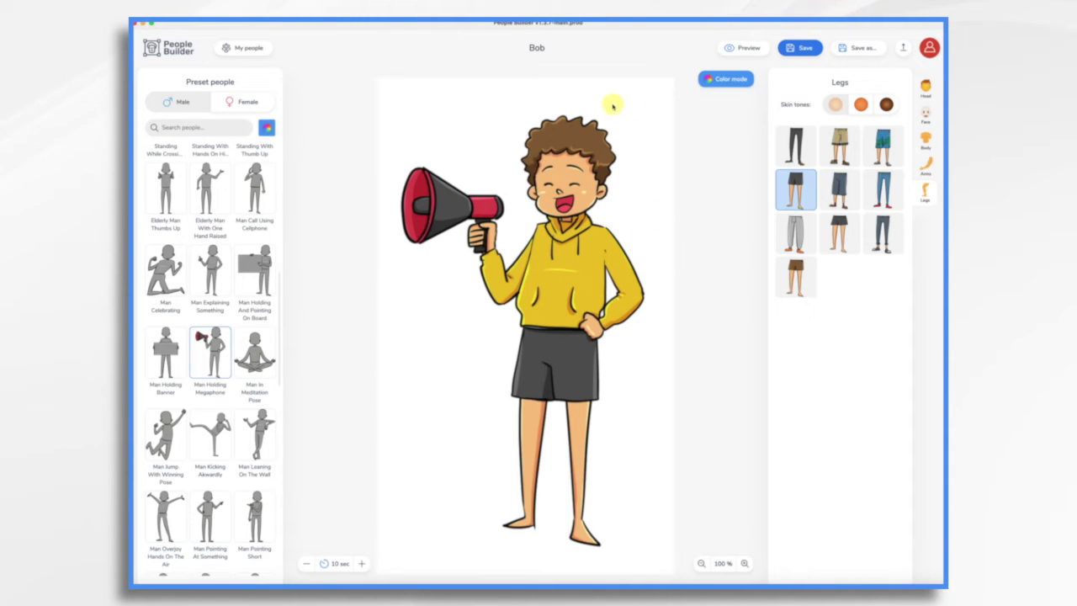
{"action": "left_click", "coordinate": [903, 49]}
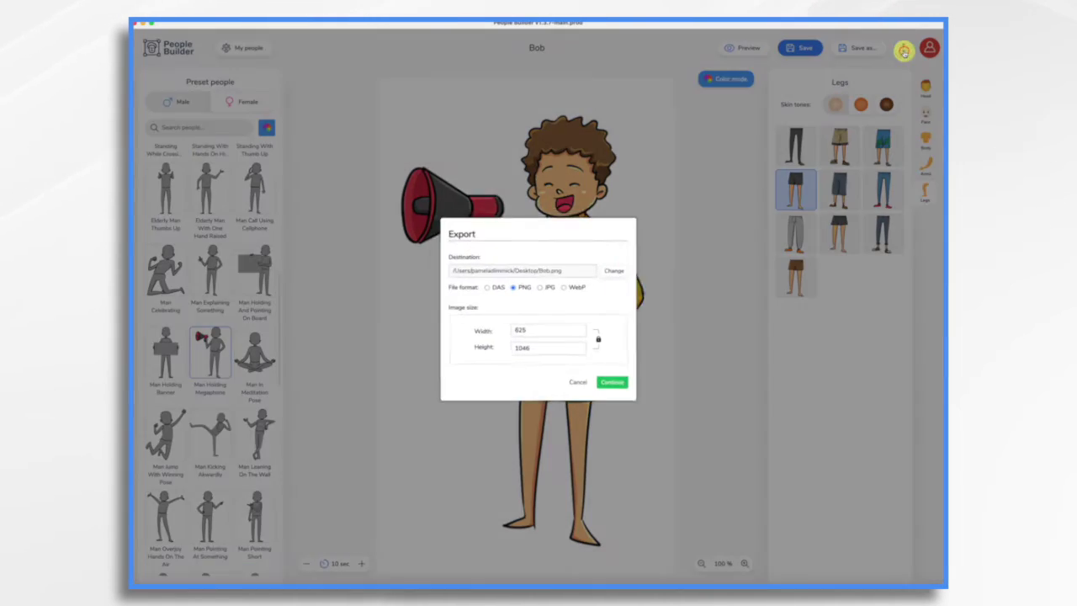
{"action": "left_click", "coordinate": [543, 286]}
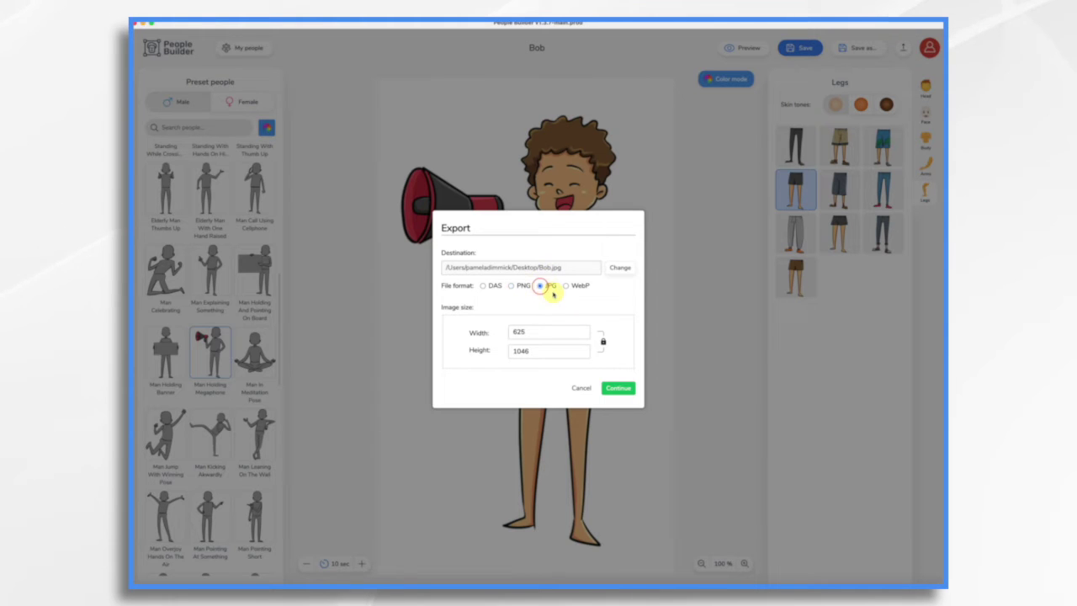
- Finish the JPG export and drop the exported character pictures onto PowerPoint's title slide
{"action": "left_click", "coordinate": [619, 387]}
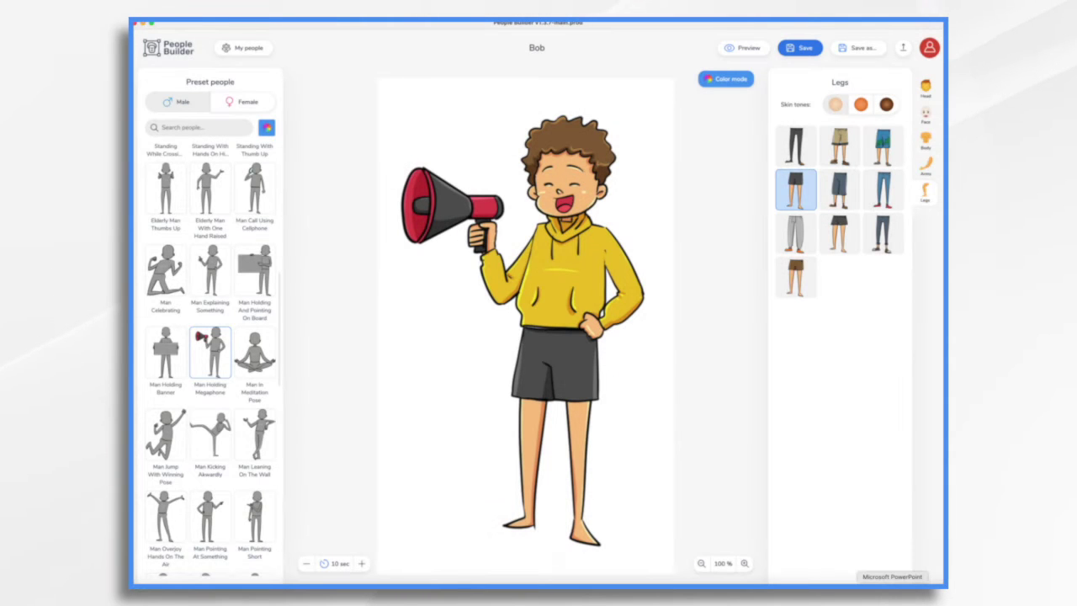
{"action": "left_click", "coordinate": [891, 584]}
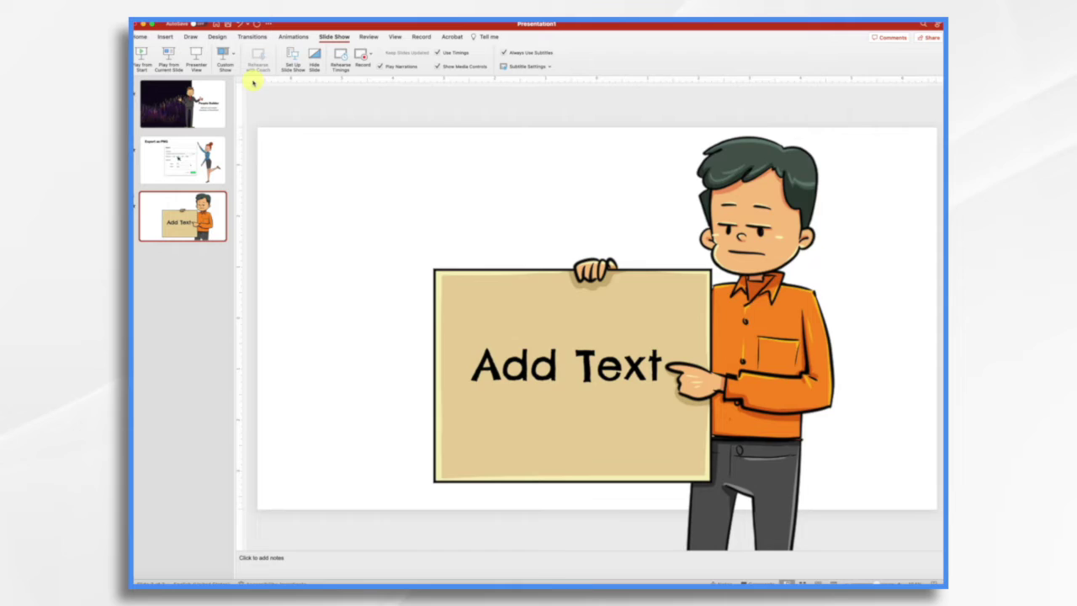
{"action": "left_click", "coordinate": [164, 99]}
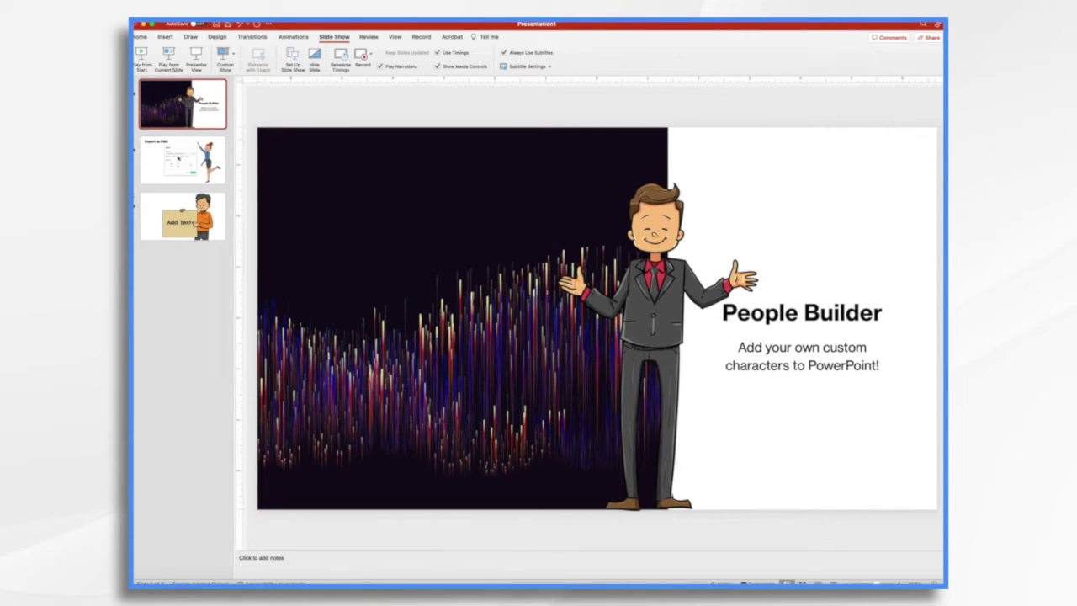
{"action": "left_click_drag", "start_coordinate": [543, 202], "coordinate": [388, 279]}
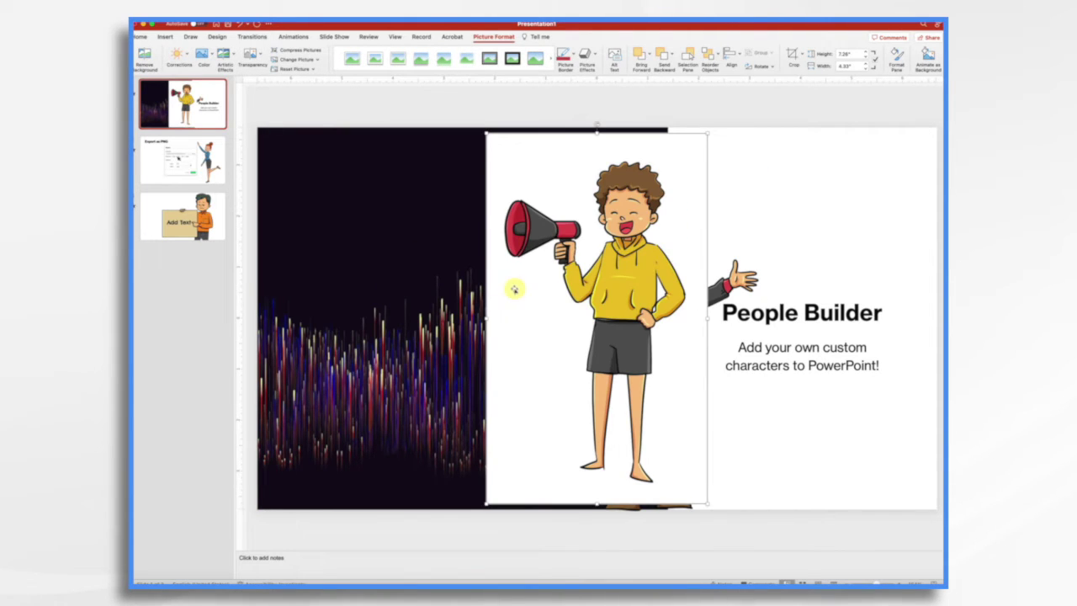
{"action": "left_click_drag", "start_coordinate": [579, 306], "coordinate": [407, 302]}
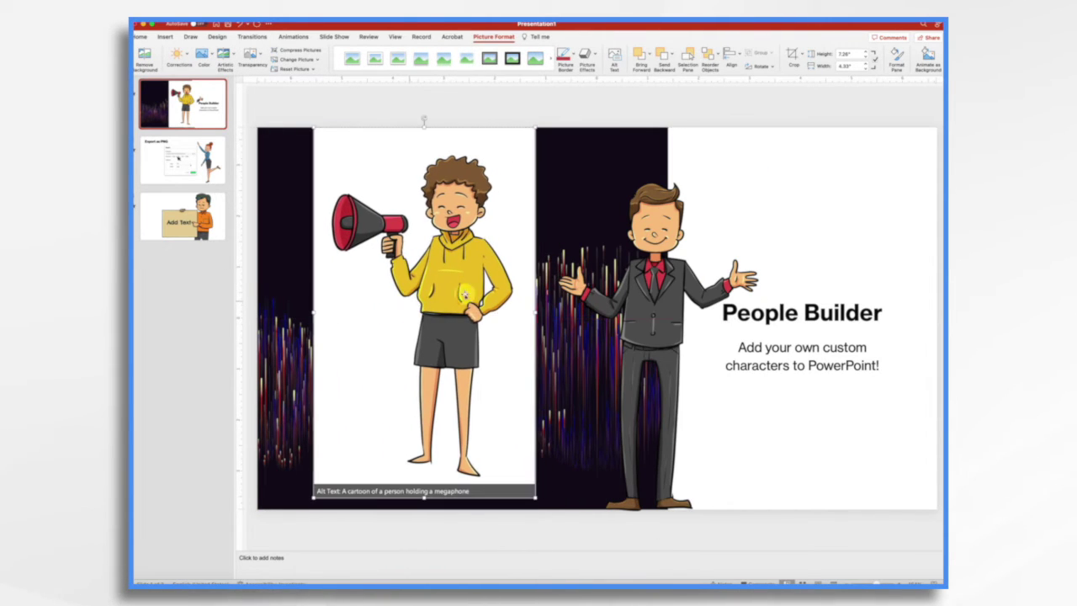
{"action": "left_click_drag", "start_coordinate": [724, 212], "coordinate": [551, 303]}
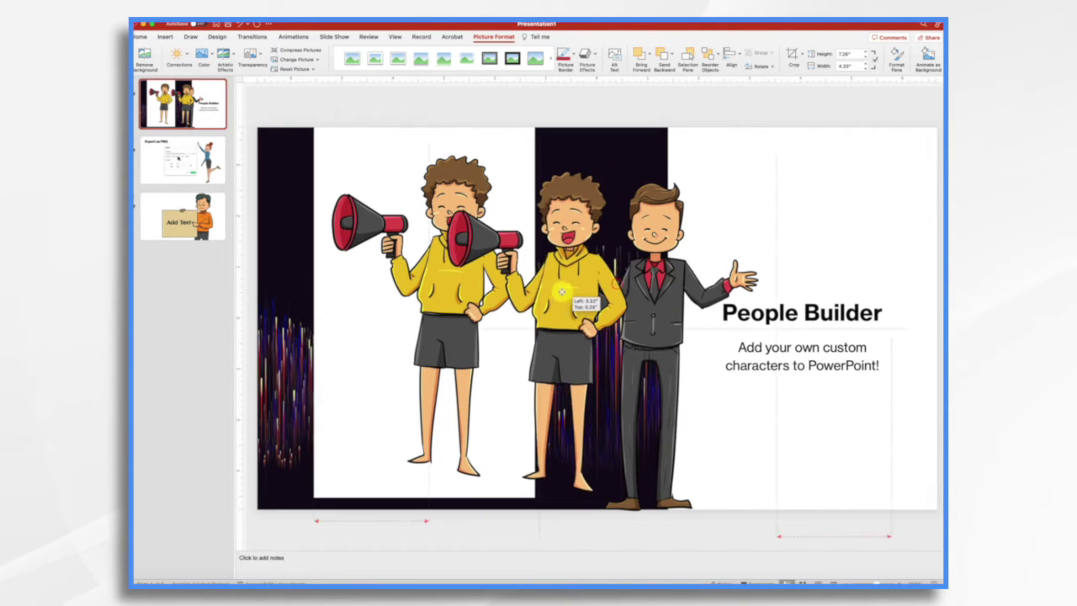
- Delete the white-background copy and position the transparent megaphone character beside the title
{"action": "left_click", "coordinate": [350, 338]}
{"action": "double_click", "coordinate": [350, 336]}
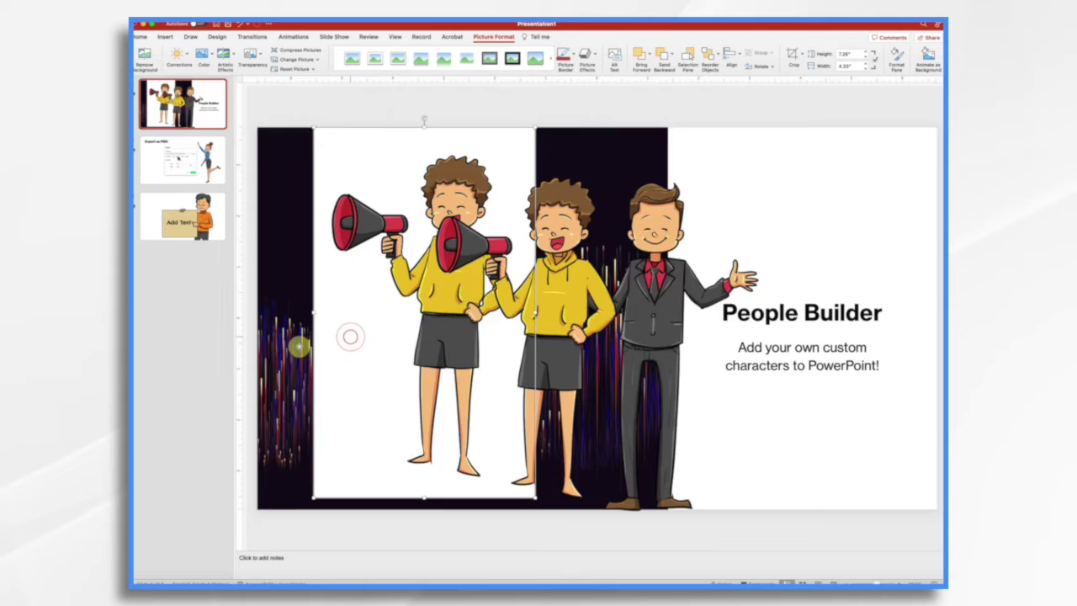
{"action": "left_click_drag", "start_coordinate": [344, 339], "coordinate": [321, 345]}
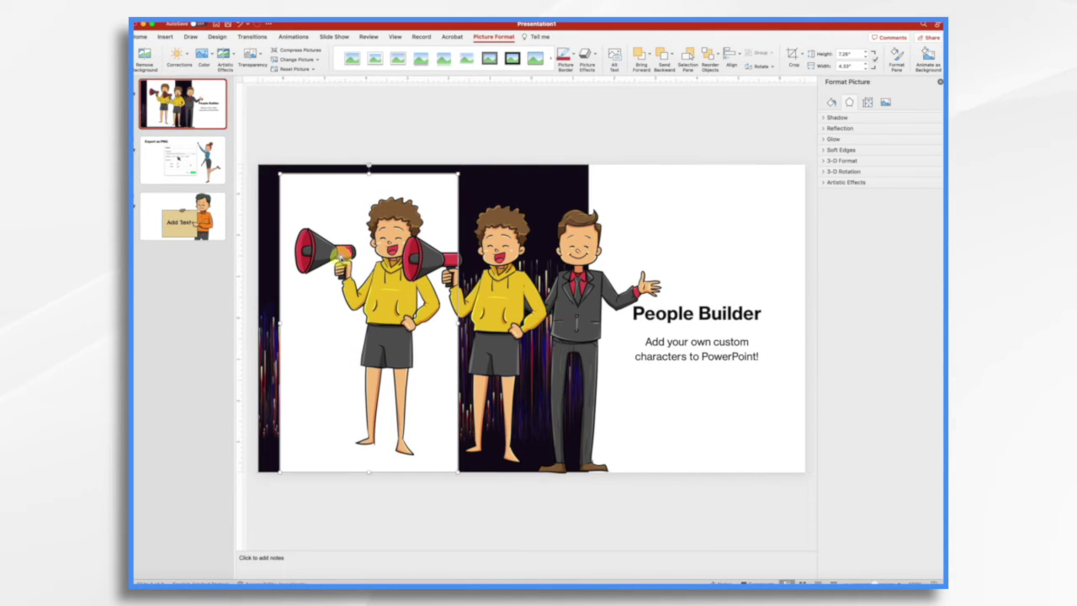
{"action": "key", "text": "Delete"}
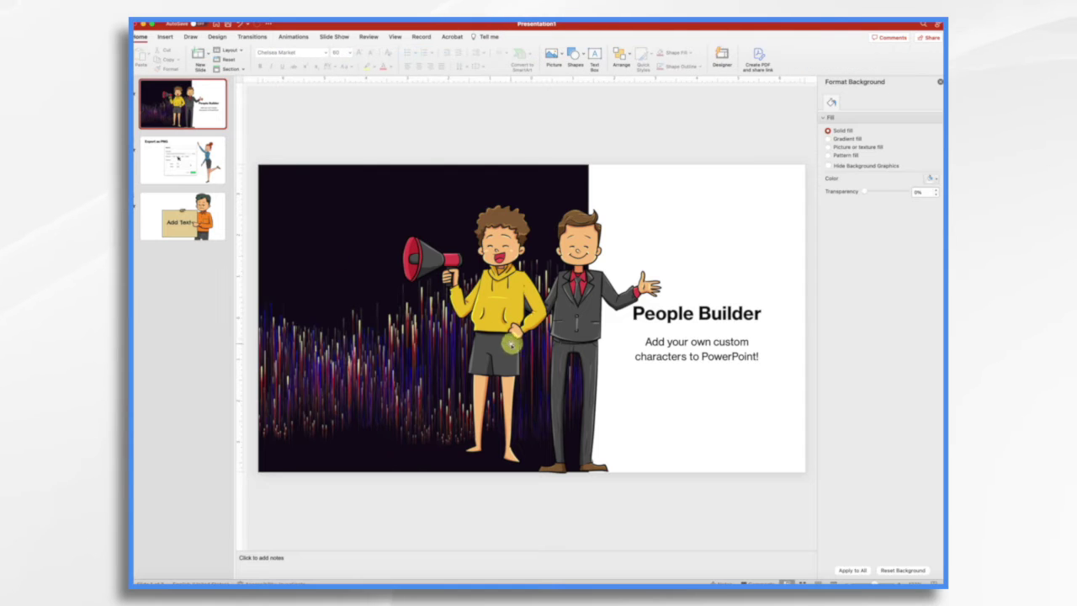
{"action": "left_click", "coordinate": [396, 299]}
{"action": "left_click_drag", "start_coordinate": [503, 296], "coordinate": [354, 291]}
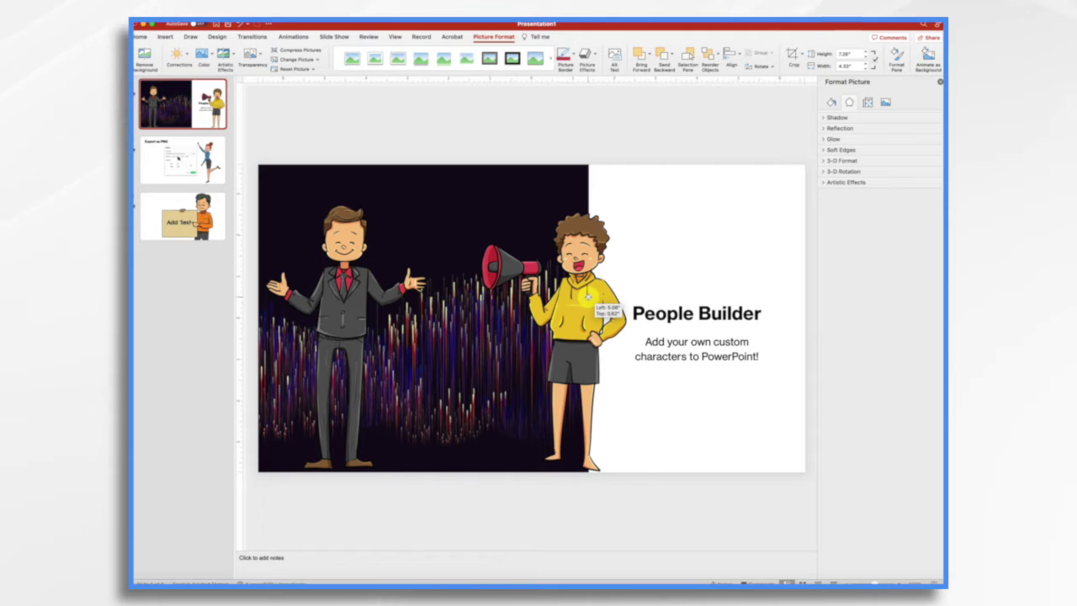
{"action": "left_click_drag", "start_coordinate": [589, 296], "coordinate": [589, 296]}
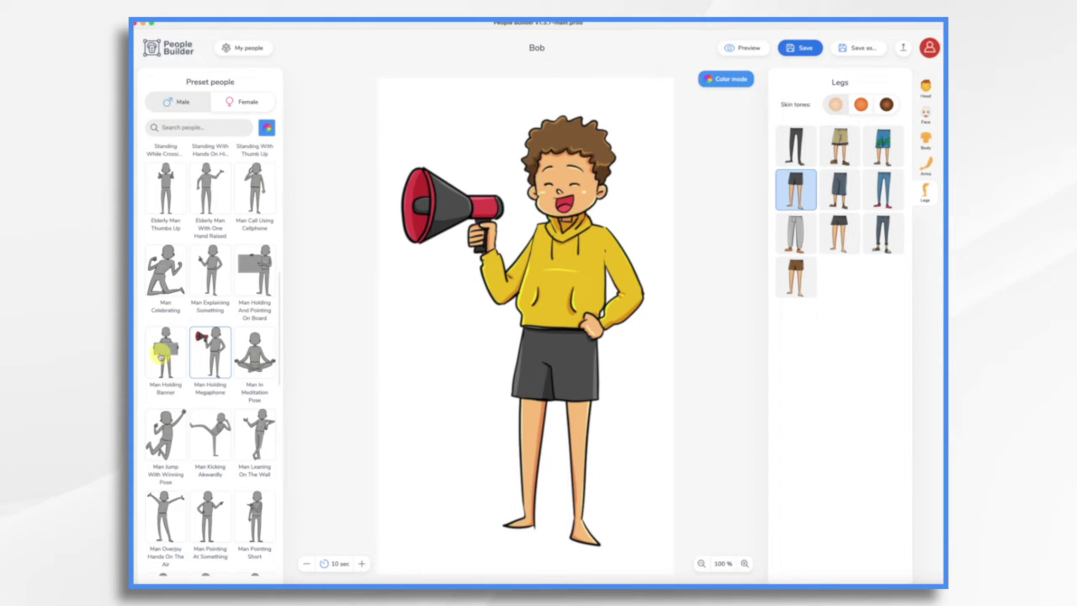
- Switch Bob to the Man Holding Banner preset with grey joggers and a brown top
{"action": "left_click", "coordinate": [160, 354]}
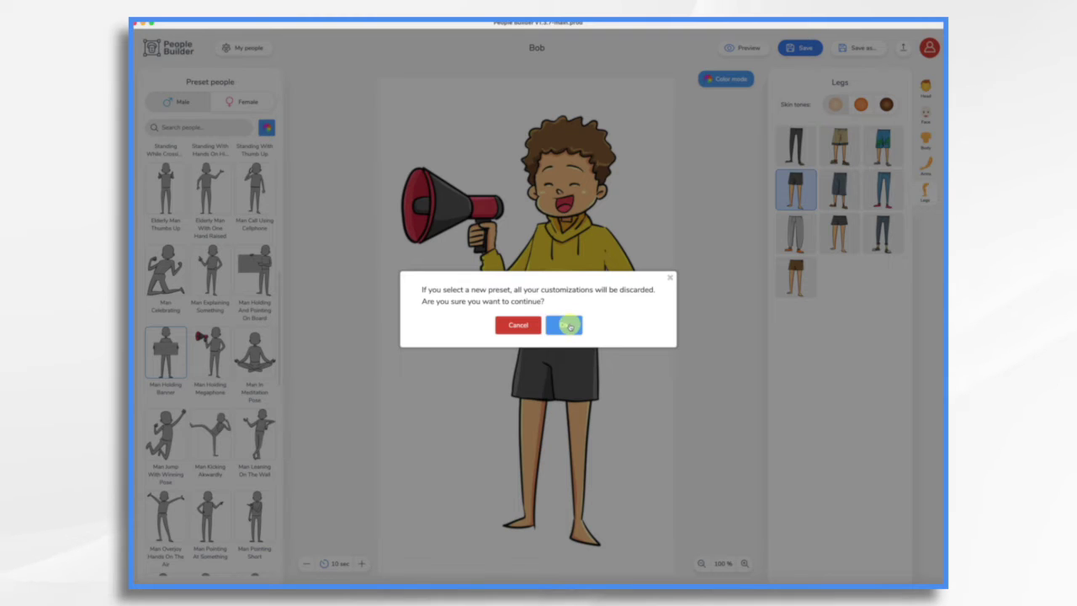
{"action": "left_click", "coordinate": [569, 327]}
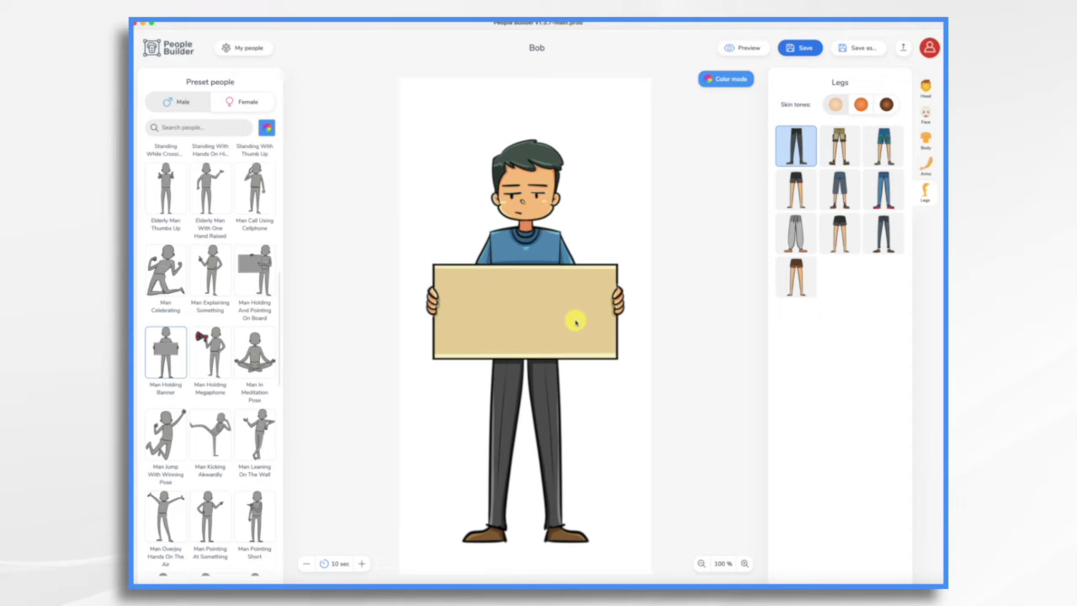
{"action": "left_click", "coordinate": [797, 237]}
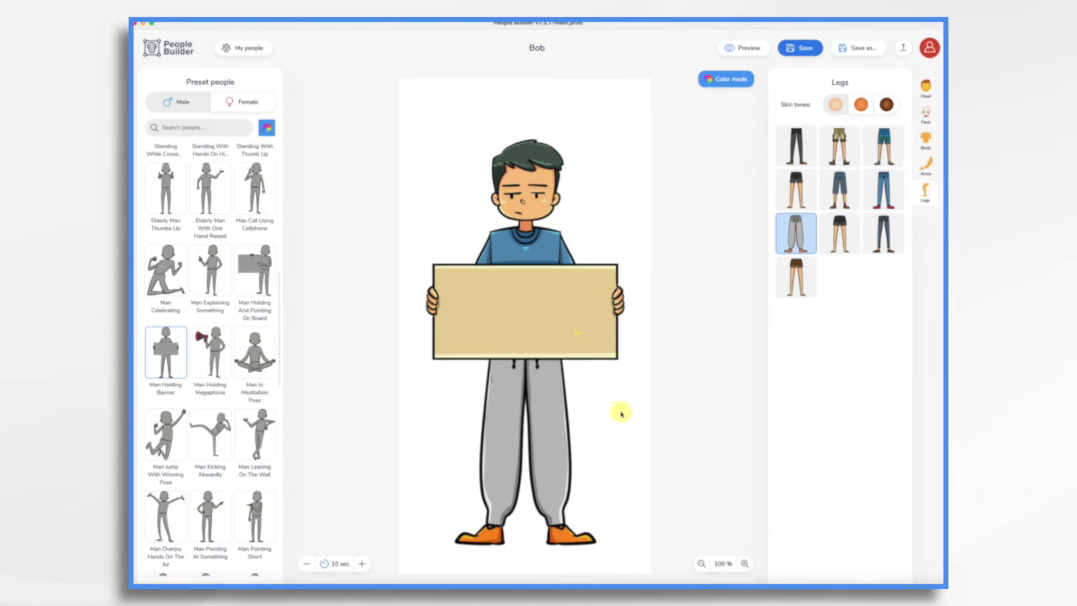
{"action": "left_click", "coordinate": [926, 138]}
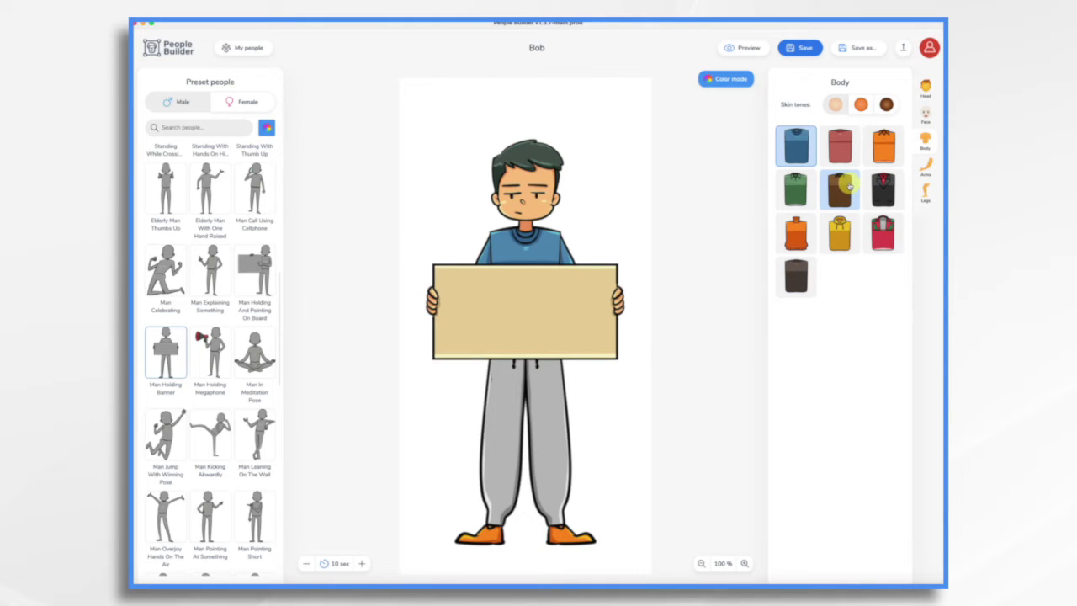
{"action": "left_click", "coordinate": [839, 190]}
- Give the banner character brown sleeves, an open-mouthed face and brown hair
{"action": "left_click", "coordinate": [926, 166]}
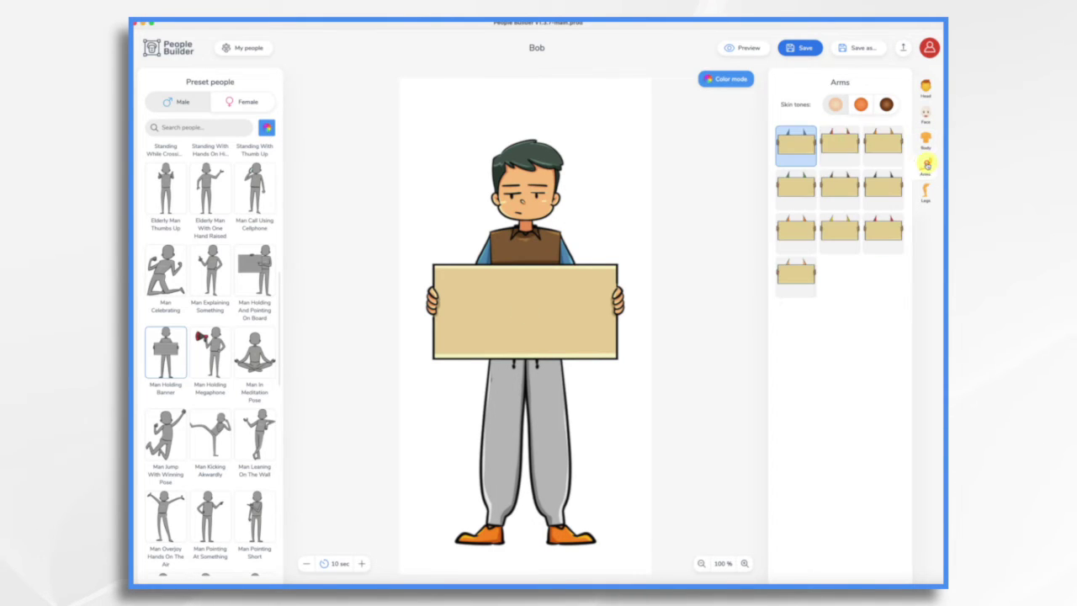
{"action": "left_click", "coordinate": [838, 189]}
{"action": "left_click", "coordinate": [926, 112]}
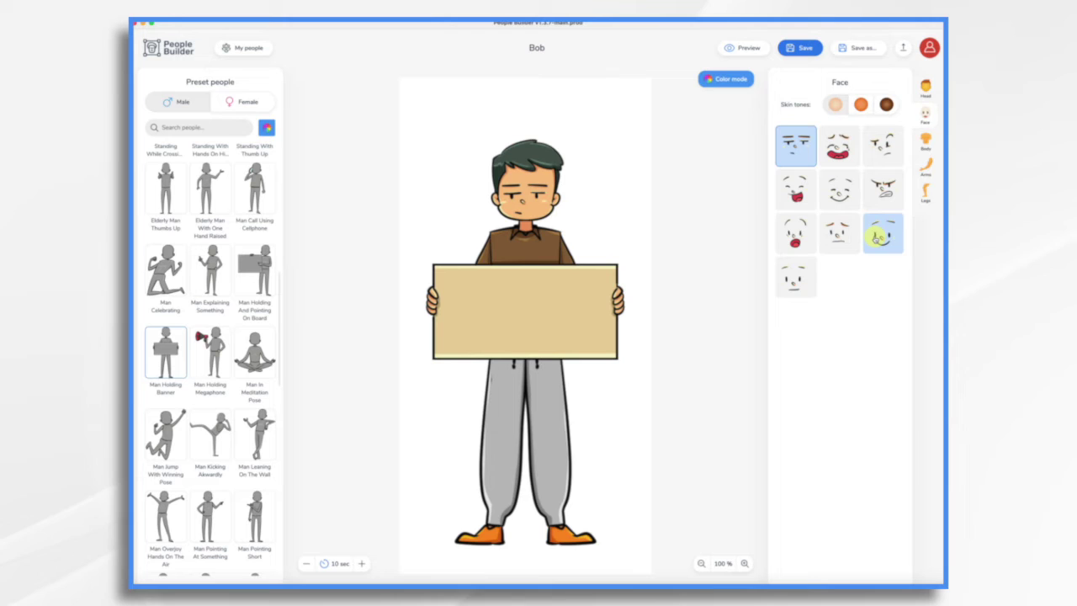
{"action": "left_click", "coordinate": [796, 244]}
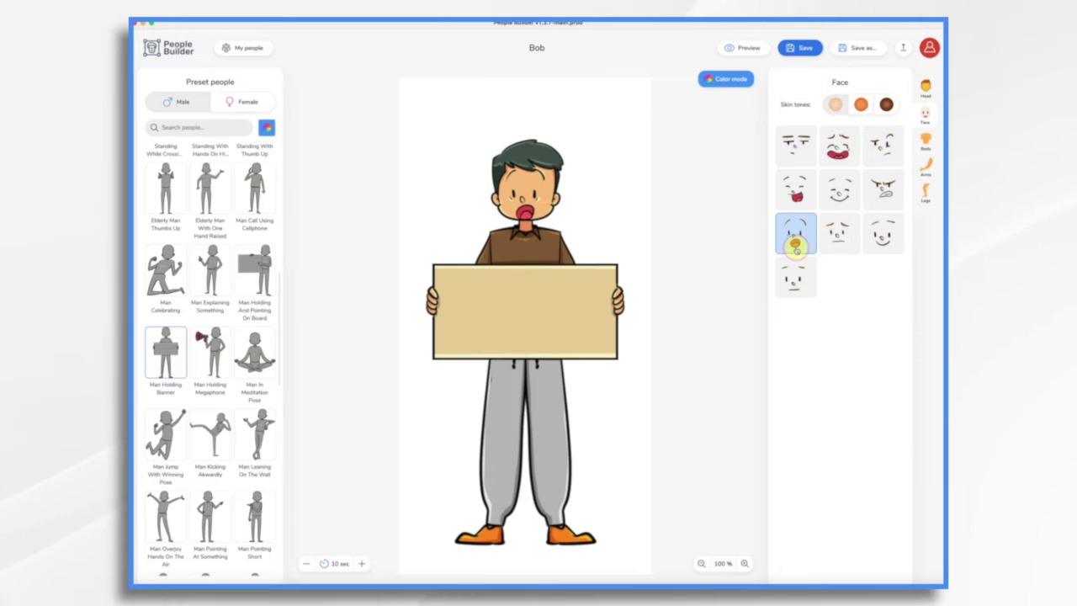
{"action": "left_click", "coordinate": [927, 86]}
{"action": "left_click", "coordinate": [842, 147]}
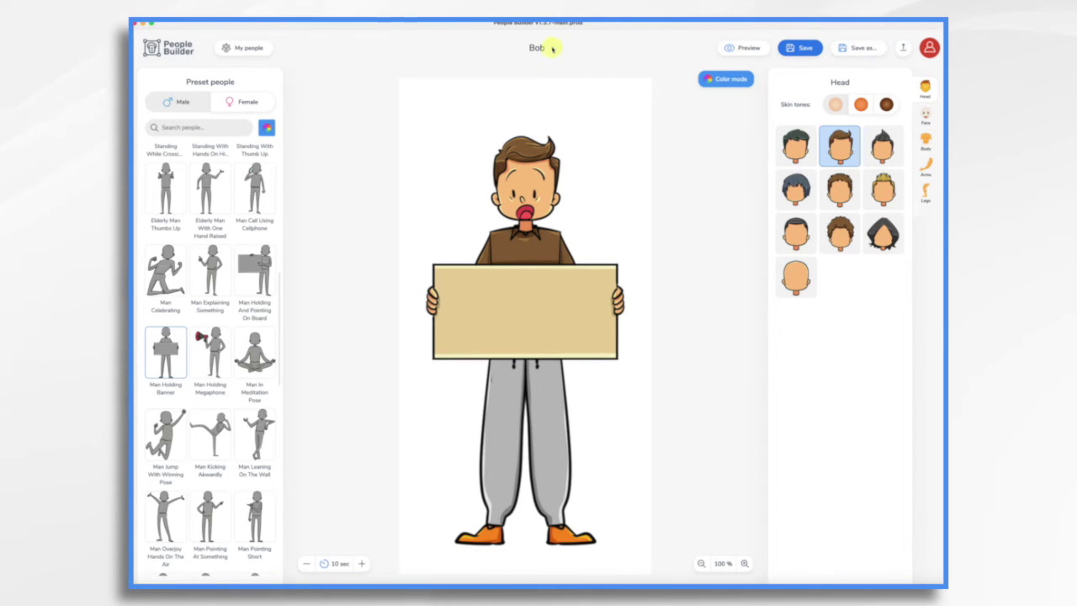
- Export the banner character as a 528×1039 PNG, replacing Bob.png on the Desktop
{"action": "left_click", "coordinate": [903, 49]}
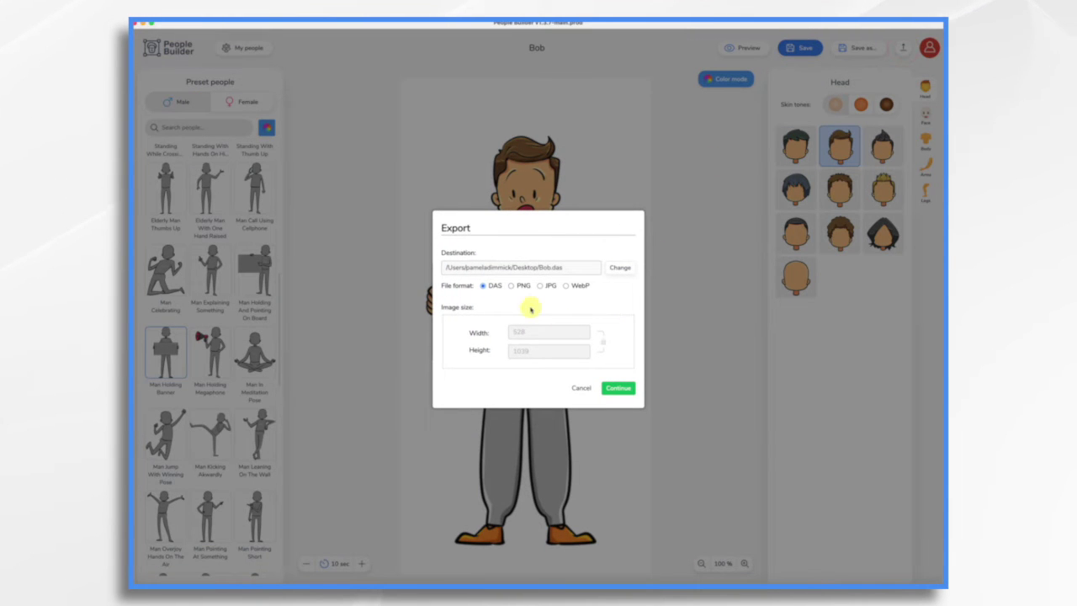
{"action": "left_click", "coordinate": [512, 287]}
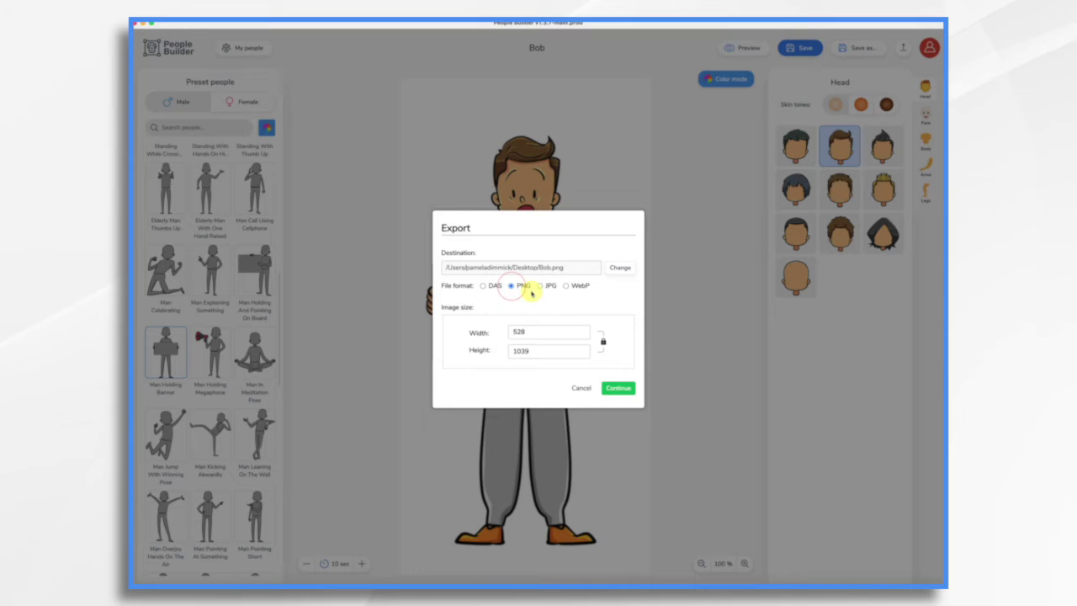
{"action": "left_click", "coordinate": [619, 385]}
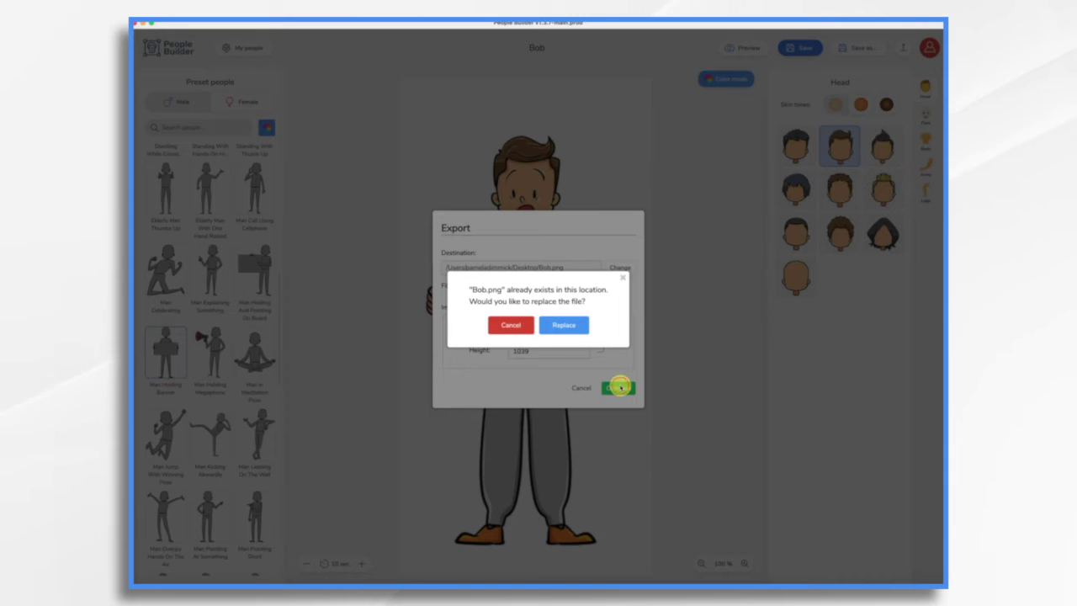
{"action": "left_click", "coordinate": [578, 329]}
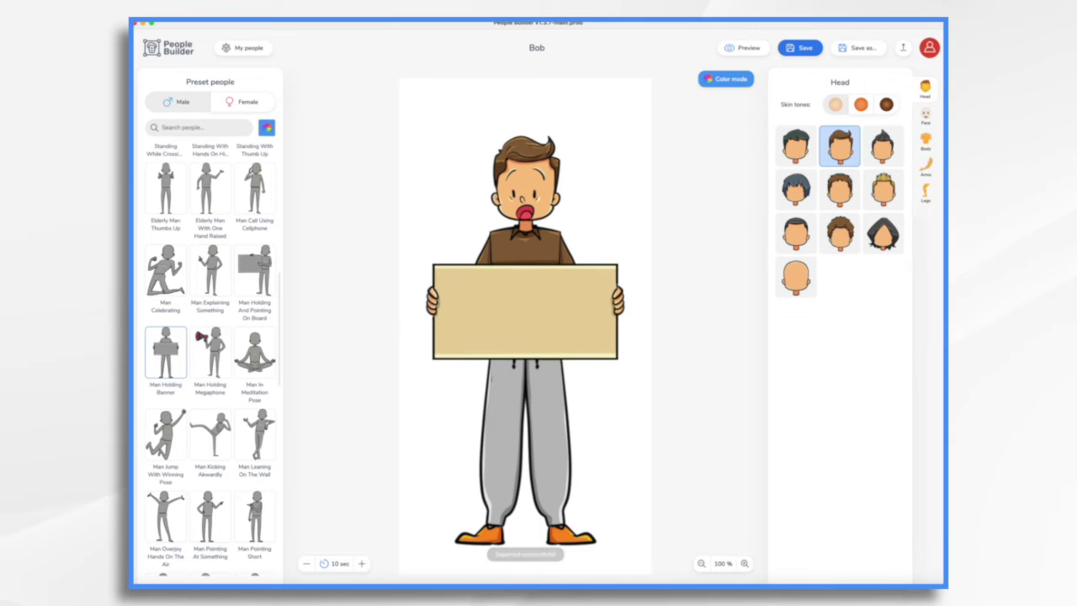
- Add a new slide after slide 3 and insert the banner-holding Bob PNG
{"action": "left_click", "coordinate": [892, 582]}
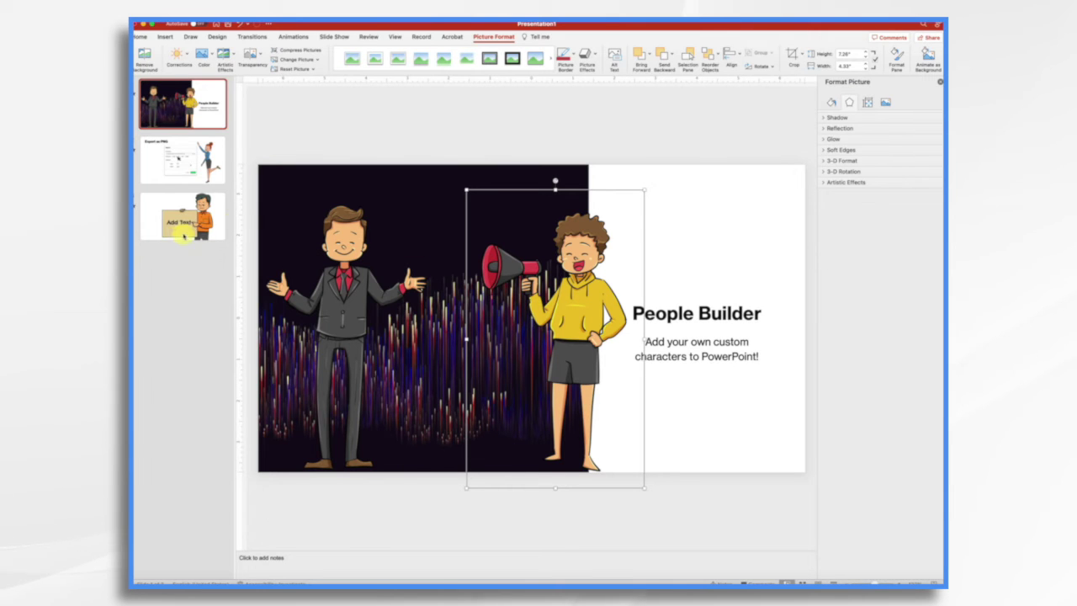
{"action": "left_click", "coordinate": [203, 200]}
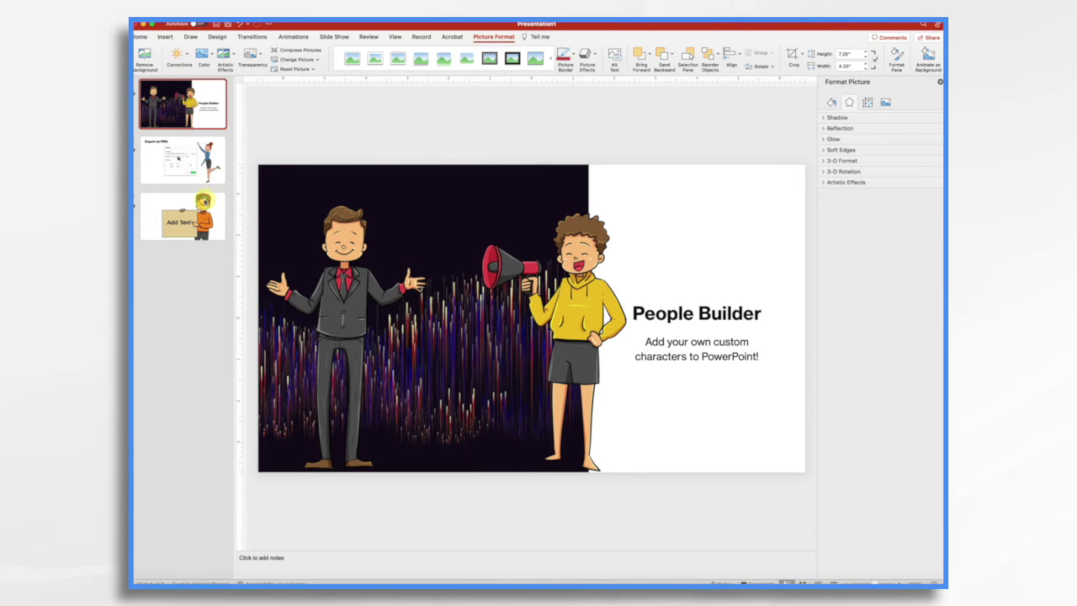
{"action": "left_click", "coordinate": [202, 56]}
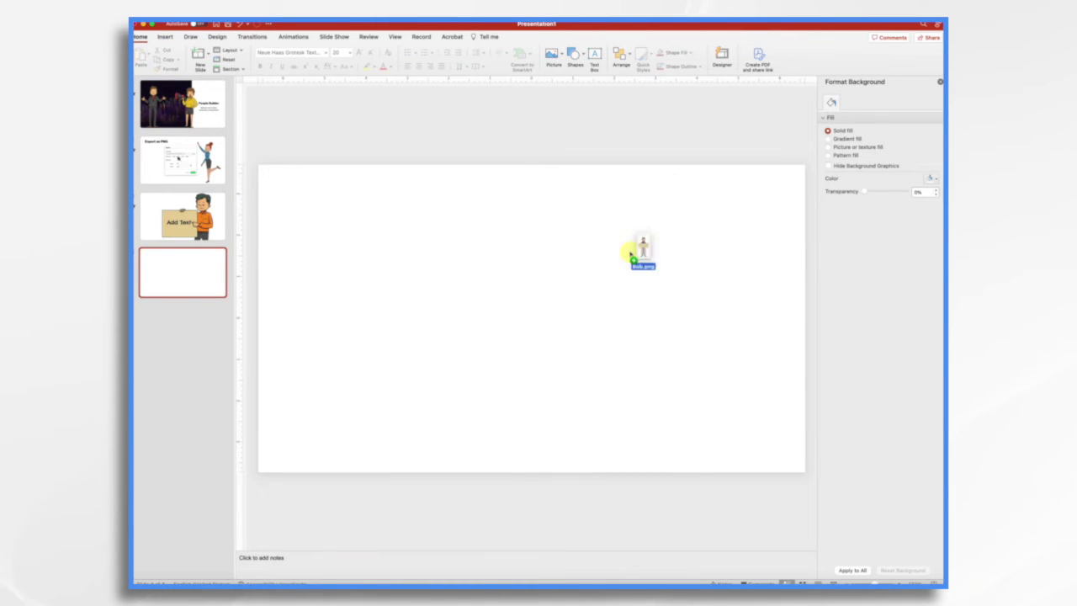
{"action": "left_click_drag", "start_coordinate": [636, 252], "coordinate": [482, 296]}
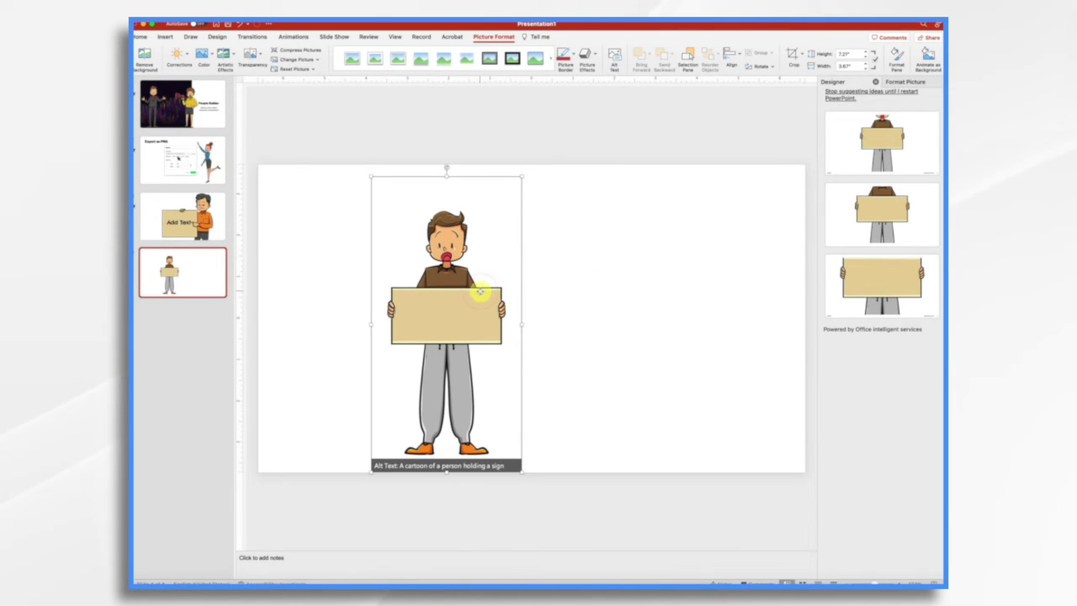
- Enlarge the banner character and move it so the board sits centred on the slide
{"action": "left_click_drag", "start_coordinate": [493, 271], "coordinate": [513, 378]}
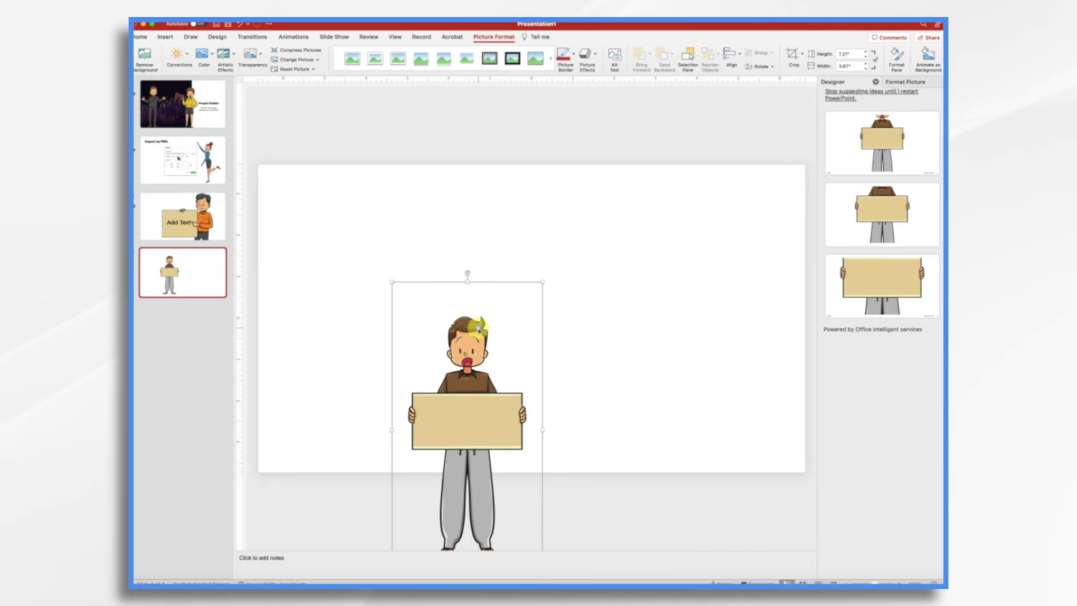
{"action": "left_click_drag", "start_coordinate": [542, 282], "coordinate": [649, 176]}
{"action": "left_click_drag", "start_coordinate": [516, 255], "coordinate": [505, 339]}
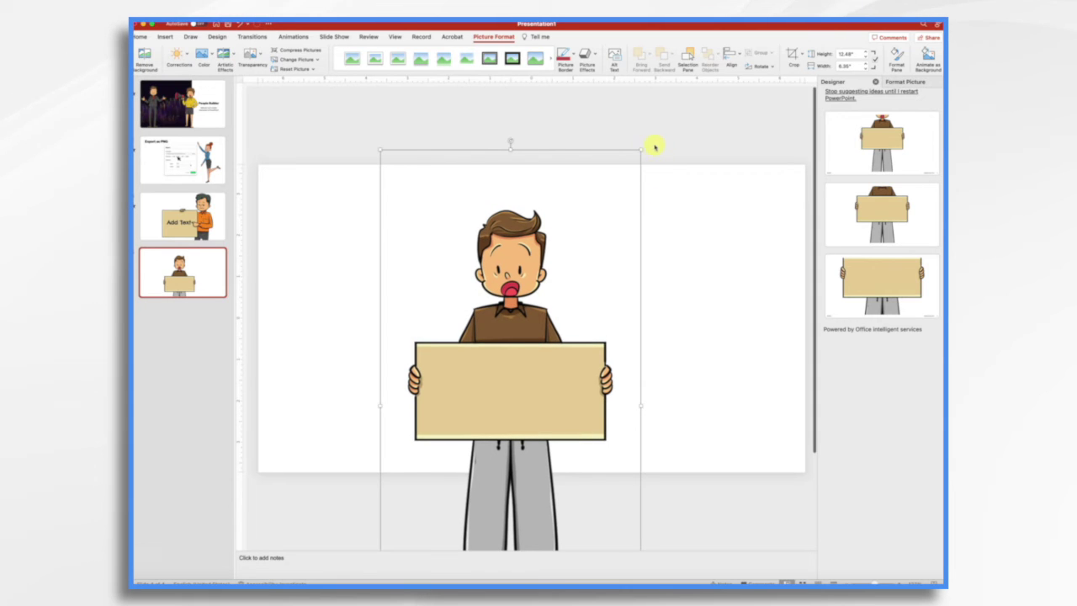
{"action": "left_click_drag", "start_coordinate": [640, 150], "coordinate": [692, 121]}
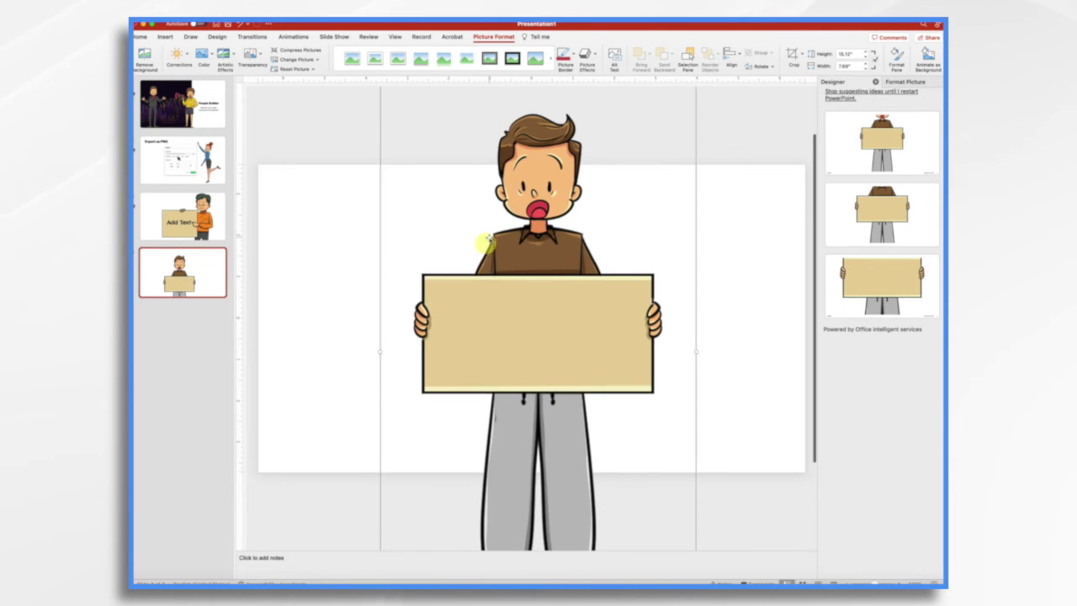
{"action": "left_click_drag", "start_coordinate": [488, 245], "coordinate": [464, 305]}
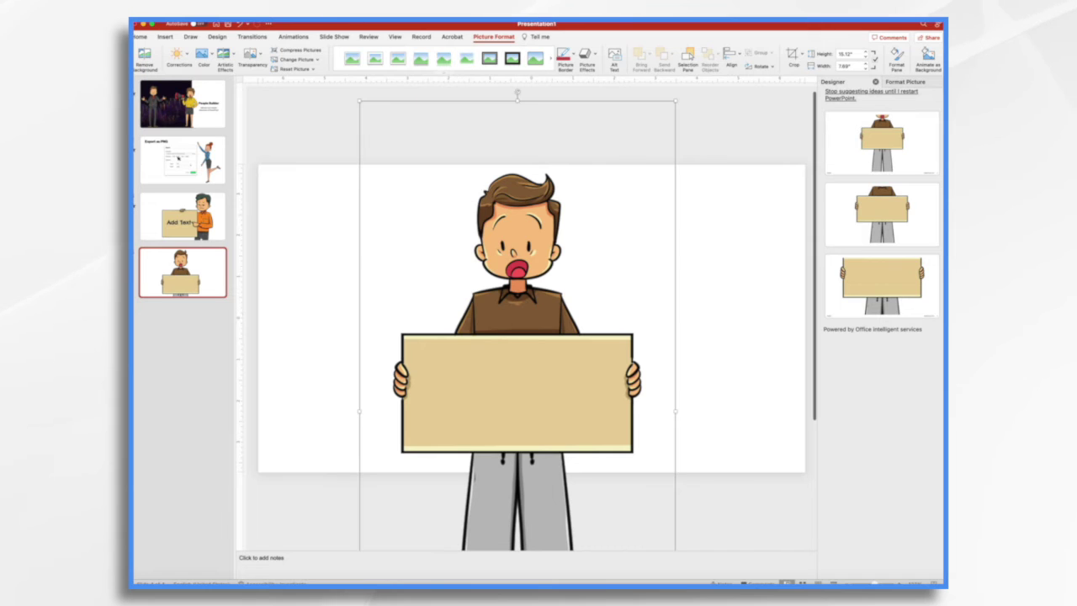
- Draw a text box on the blank sign and type 'Hello World!'
{"action": "left_click", "coordinate": [141, 37]}
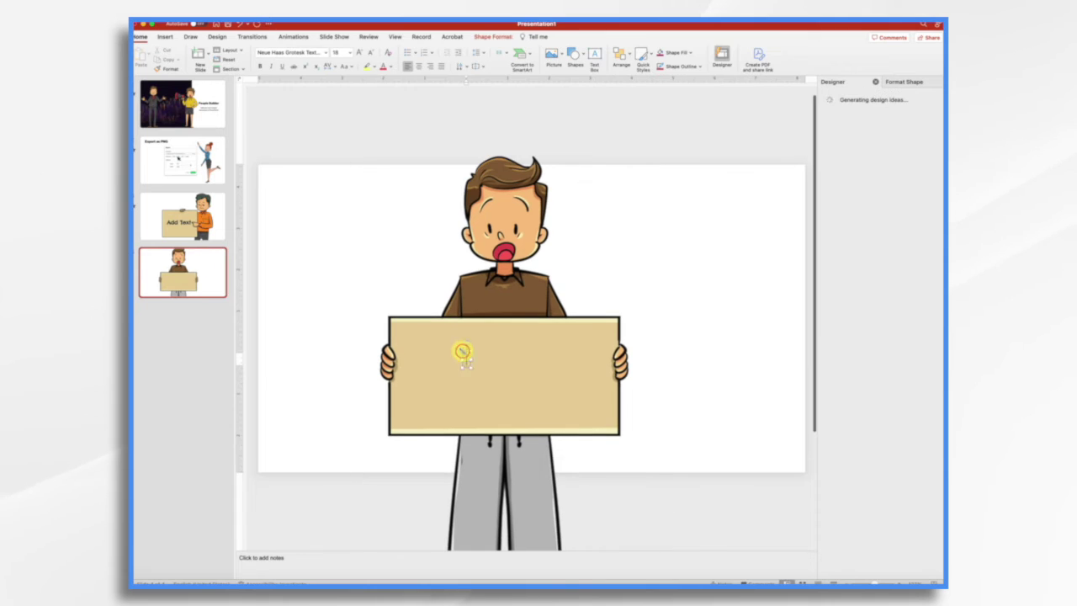
{"action": "left_click_drag", "start_coordinate": [462, 350], "coordinate": [579, 418]}
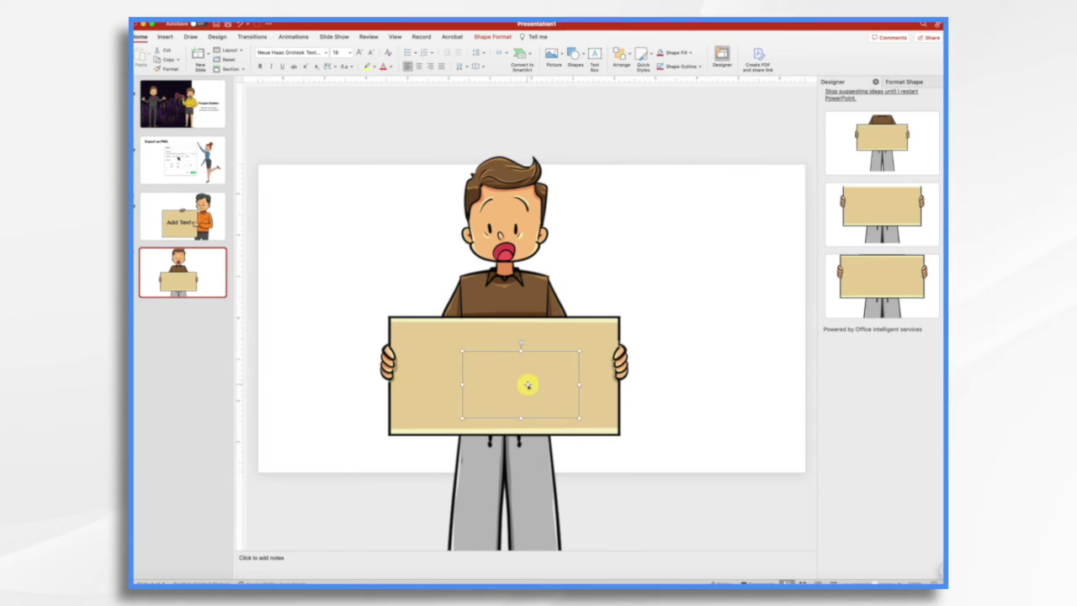
{"action": "type", "text": "Hello World!"}
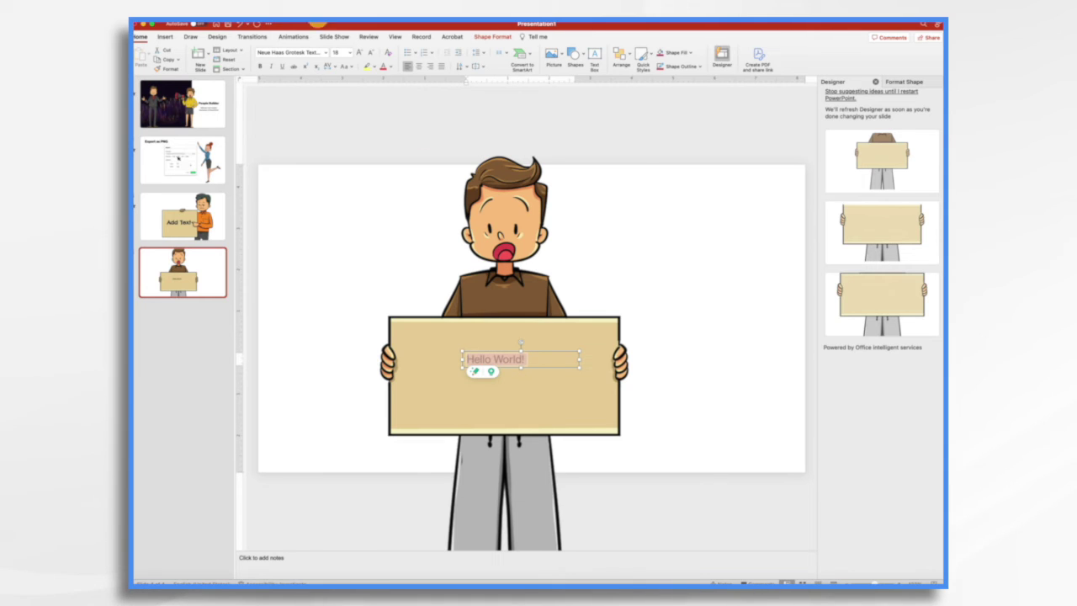
- Enlarge the sign text to 36 pt, set it in Chelsea Market, and widen the box
{"action": "left_click", "coordinate": [359, 52]}
{"action": "left_click", "coordinate": [359, 52]}
{"action": "left_click", "coordinate": [359, 52]}
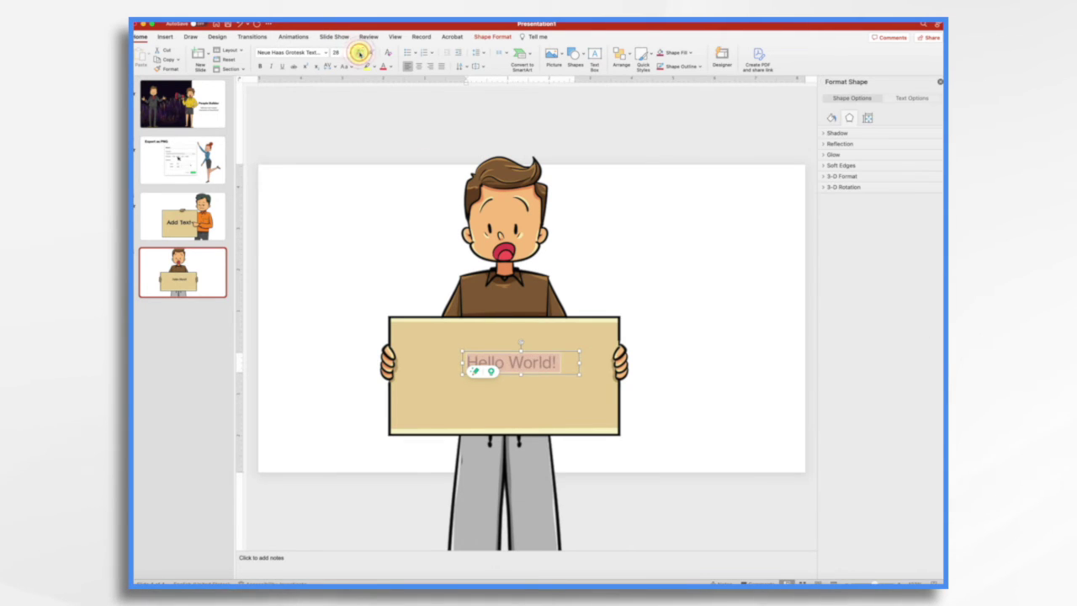
{"action": "left_click", "coordinate": [359, 52]}
{"action": "left_click", "coordinate": [359, 52]}
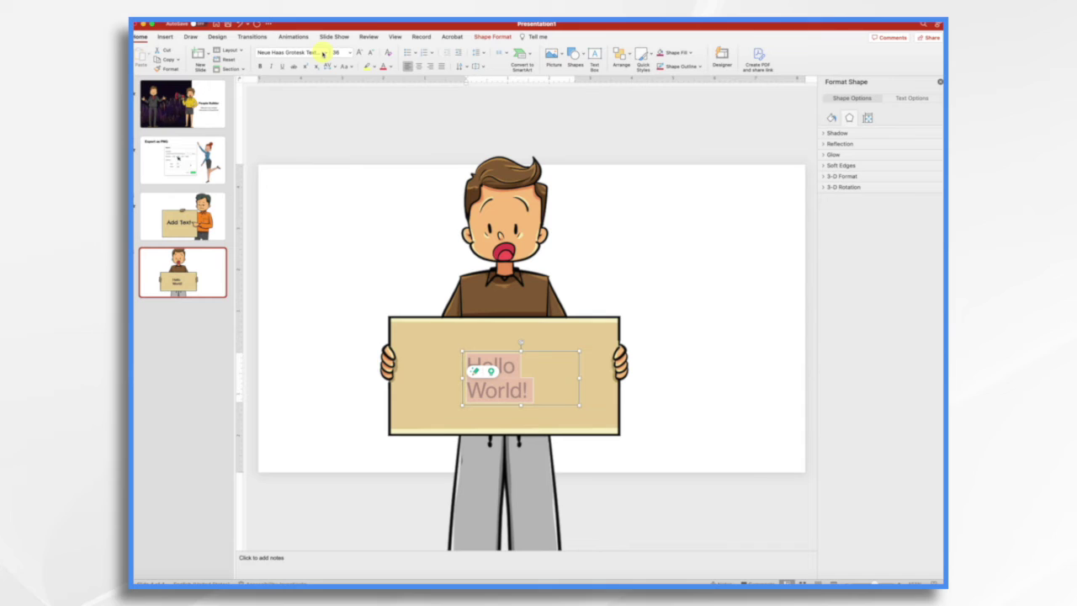
{"action": "left_click", "coordinate": [323, 52]}
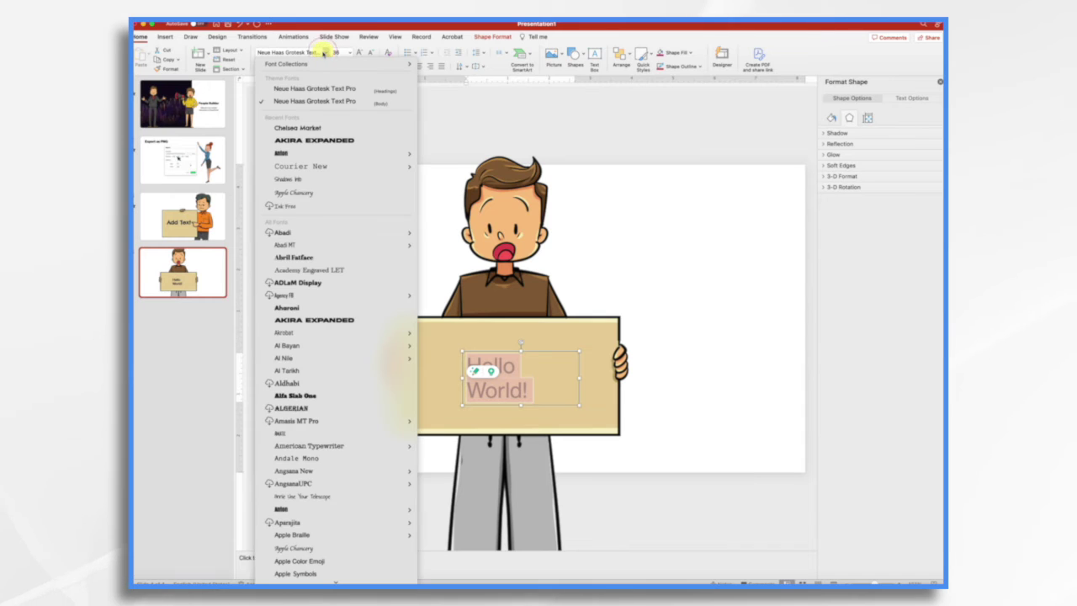
{"action": "left_click", "coordinate": [314, 129]}
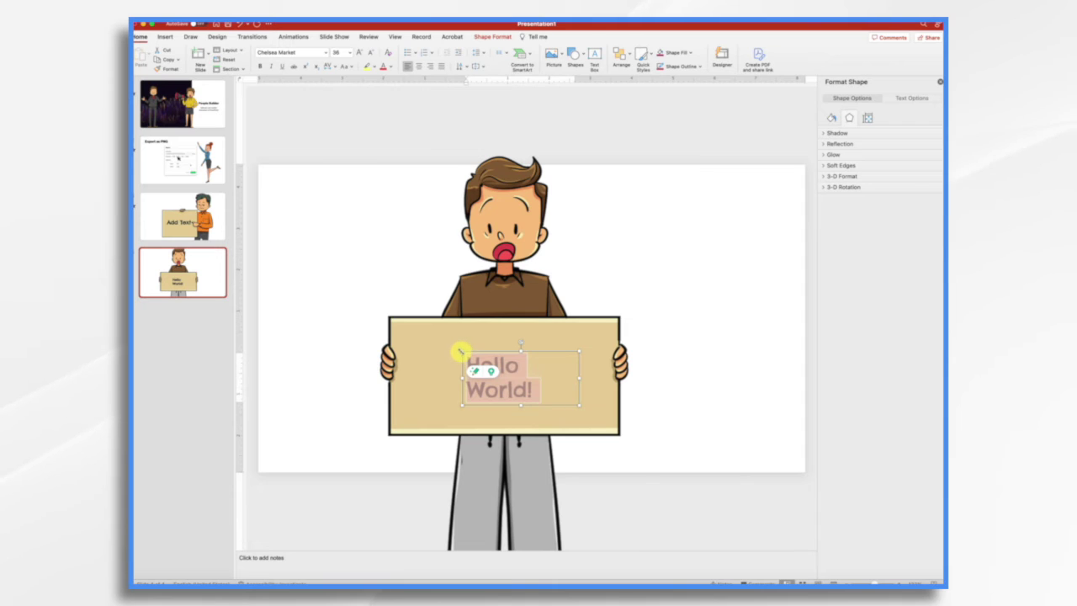
{"action": "left_click_drag", "start_coordinate": [462, 350], "coordinate": [408, 336]}
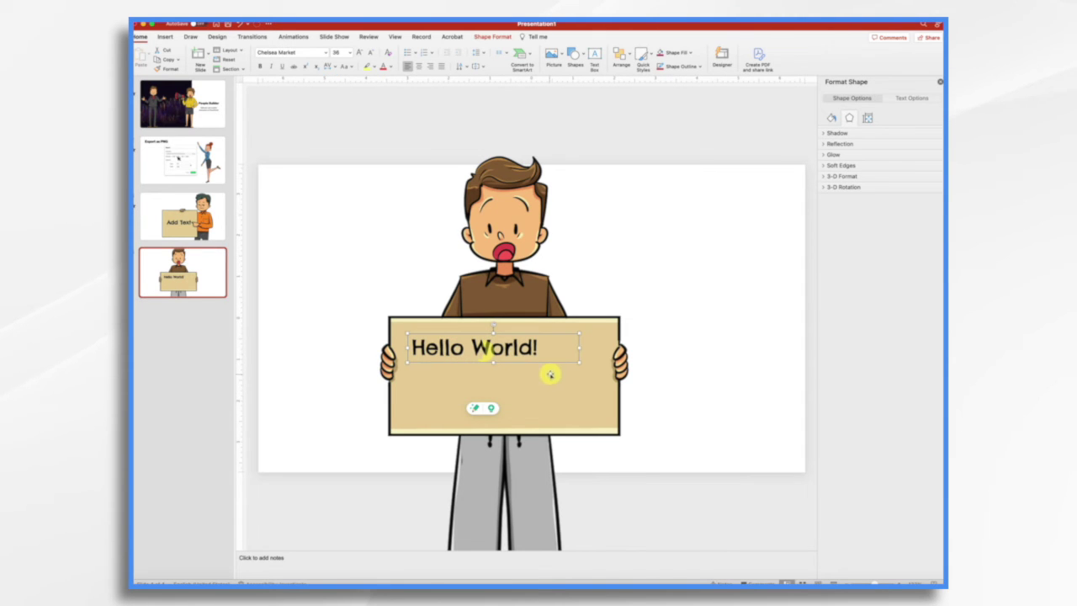
- Raise the text to 48 pt, widen the box to one line, and nudge the character down
{"action": "left_click", "coordinate": [360, 52]}
{"action": "left_click", "coordinate": [360, 53]}
{"action": "left_click", "coordinate": [360, 52]}
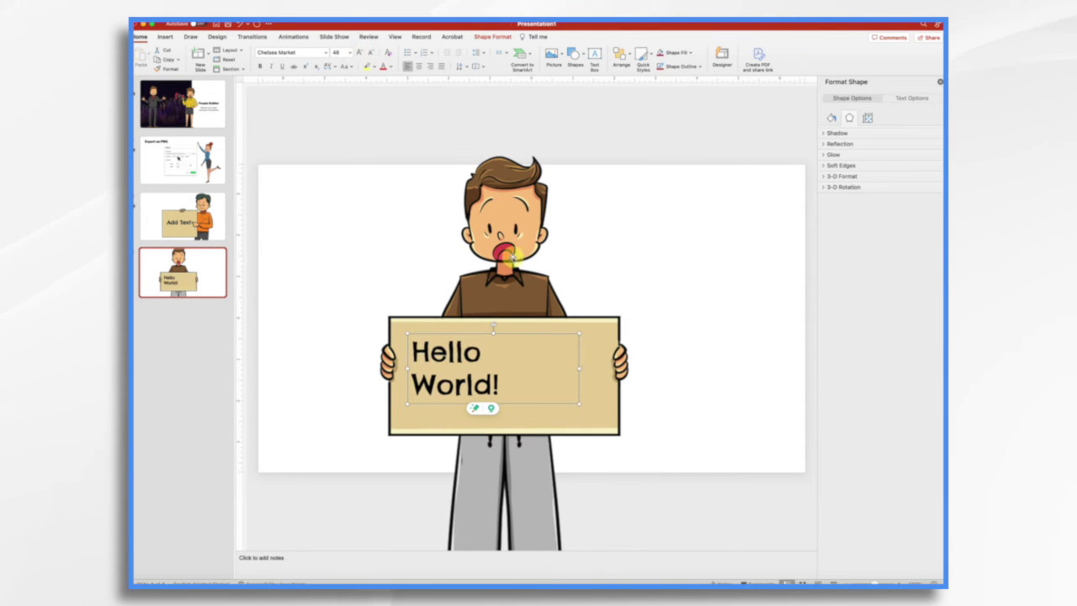
{"action": "left_click_drag", "start_coordinate": [578, 368], "coordinate": [665, 368]}
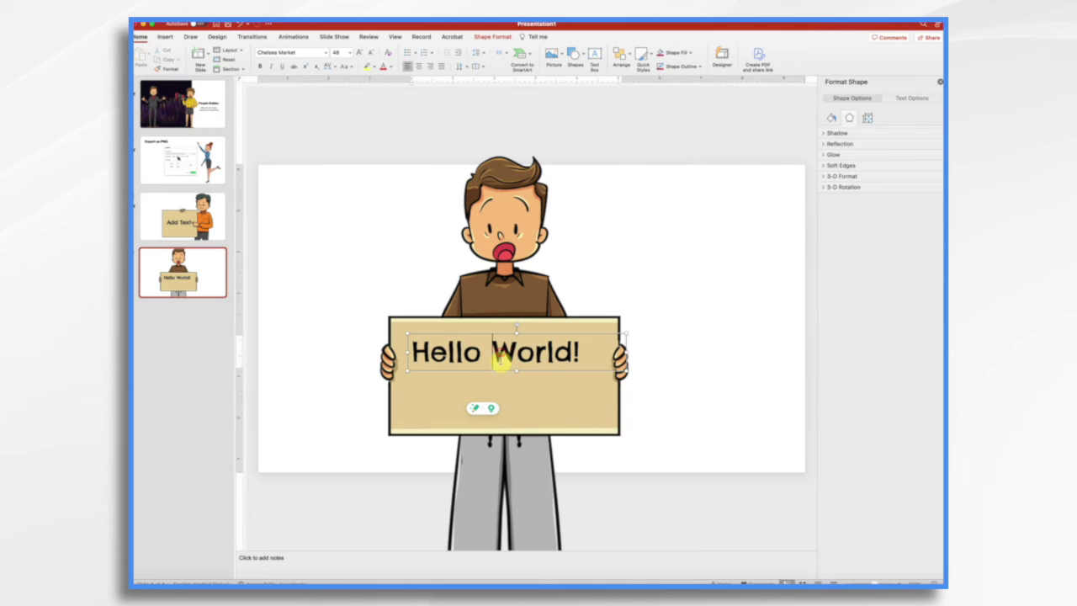
{"action": "left_click", "coordinate": [673, 295]}
{"action": "left_click", "coordinate": [546, 337]}
{"action": "left_click_drag", "start_coordinate": [546, 336], "coordinate": [547, 350]}
{"action": "left_click", "coordinate": [673, 439]}
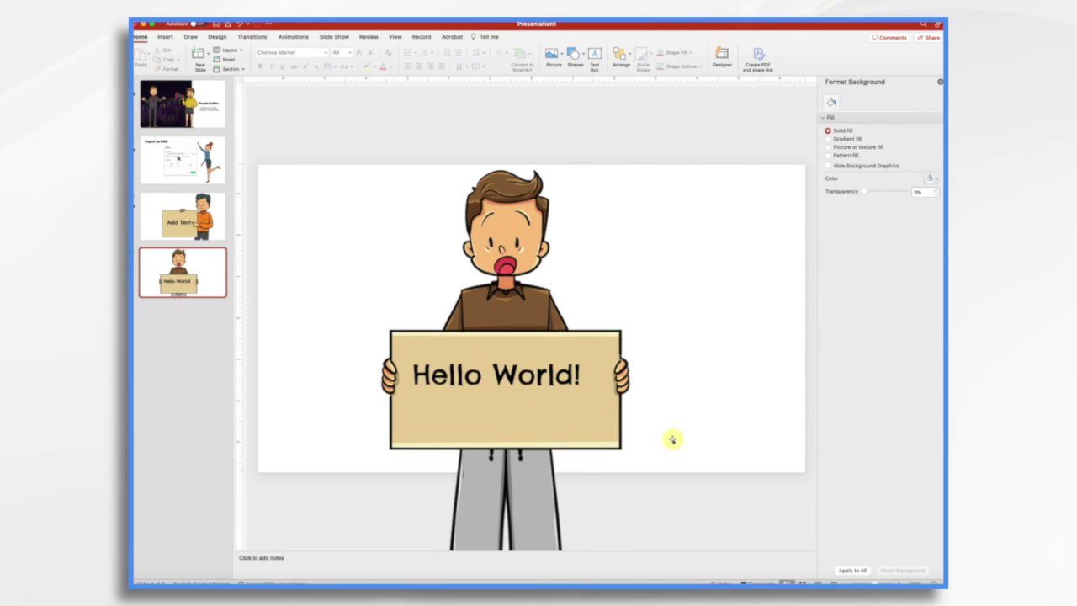
- Give the 'Hello World!' text box the Drop entrance effect
{"action": "left_click", "coordinate": [514, 374]}
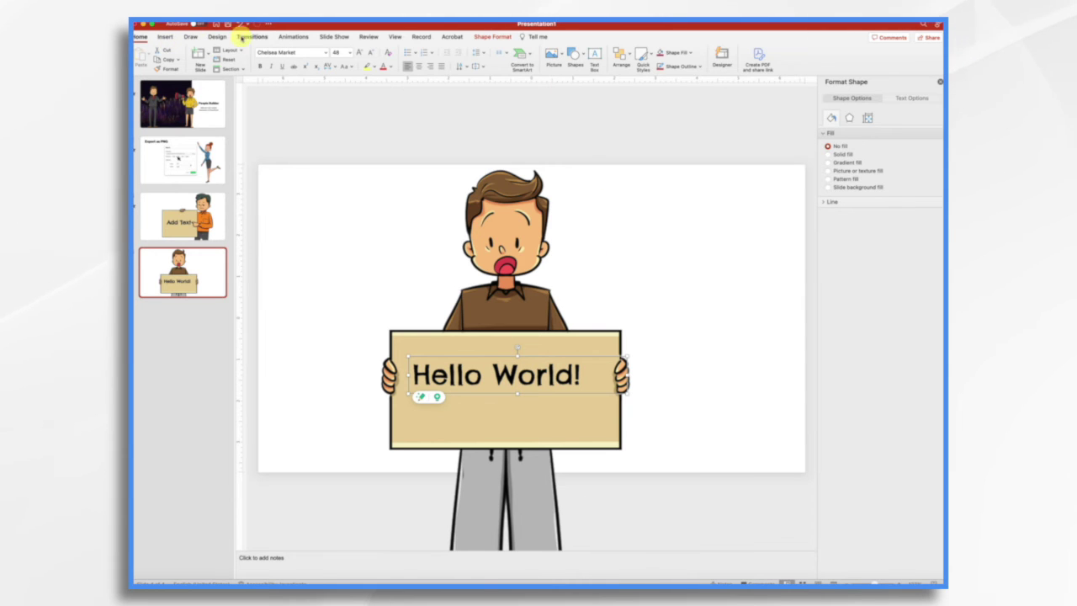
{"action": "left_click", "coordinate": [296, 37]}
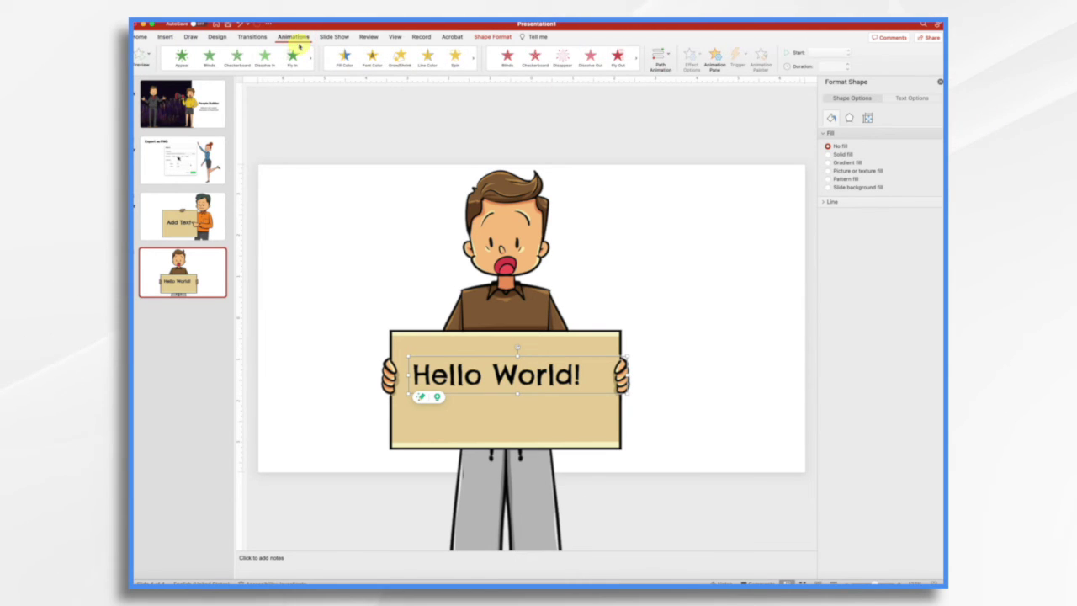
{"action": "left_click", "coordinate": [238, 74]}
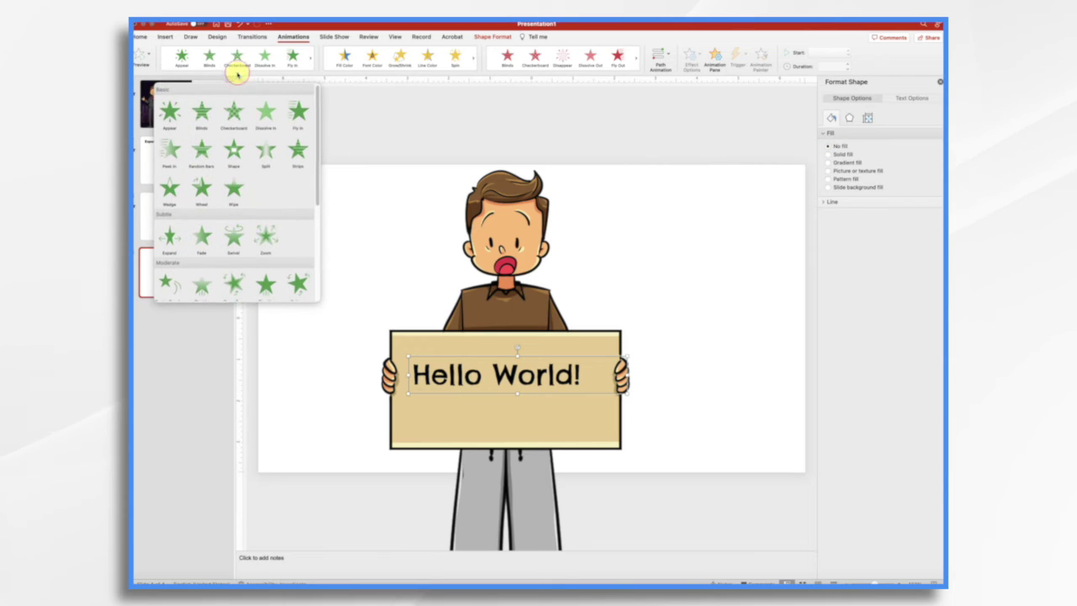
{"action": "scroll", "coordinate": [257, 220], "scroll_direction": "down", "scroll_amount": 4}
{"action": "scroll", "coordinate": [257, 220], "scroll_direction": "down", "scroll_amount": 2}
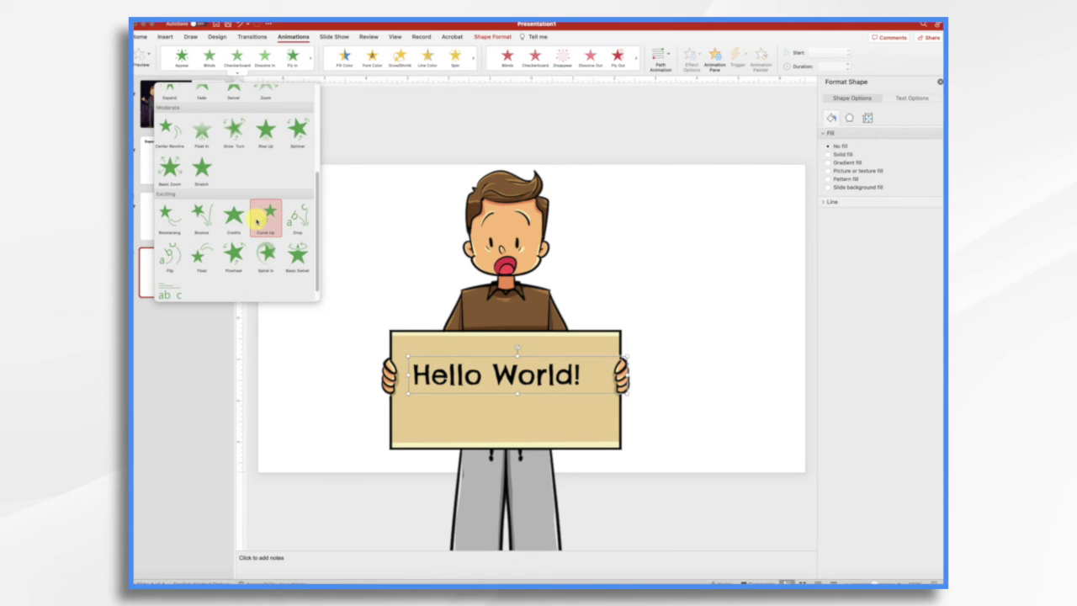
{"action": "left_click", "coordinate": [300, 220]}
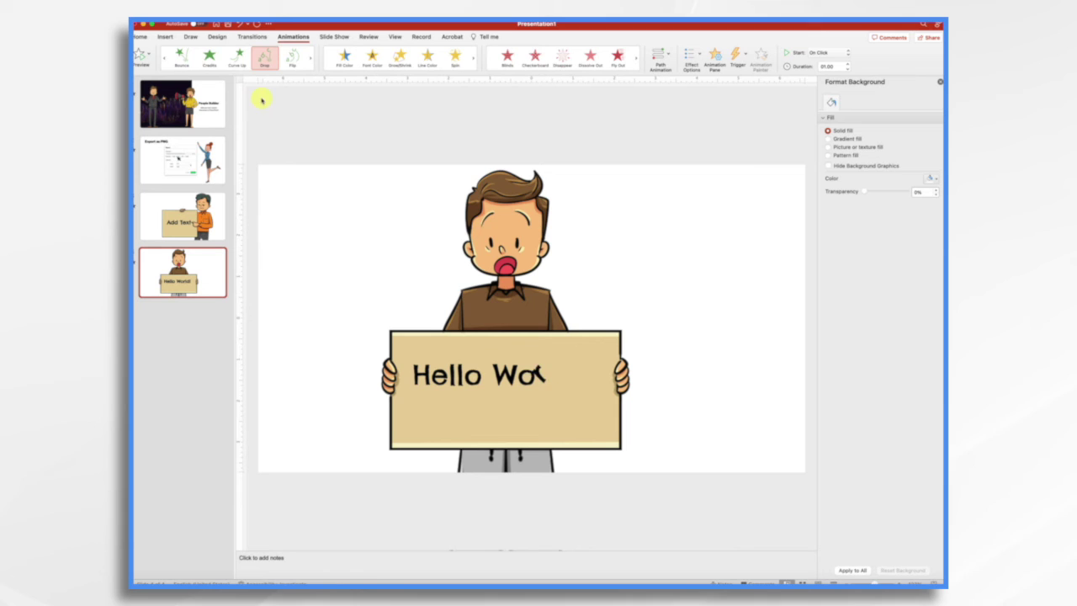
- Try Flip, then settle on the Wipe entrance effect for the sign text
{"action": "left_click", "coordinate": [292, 63]}
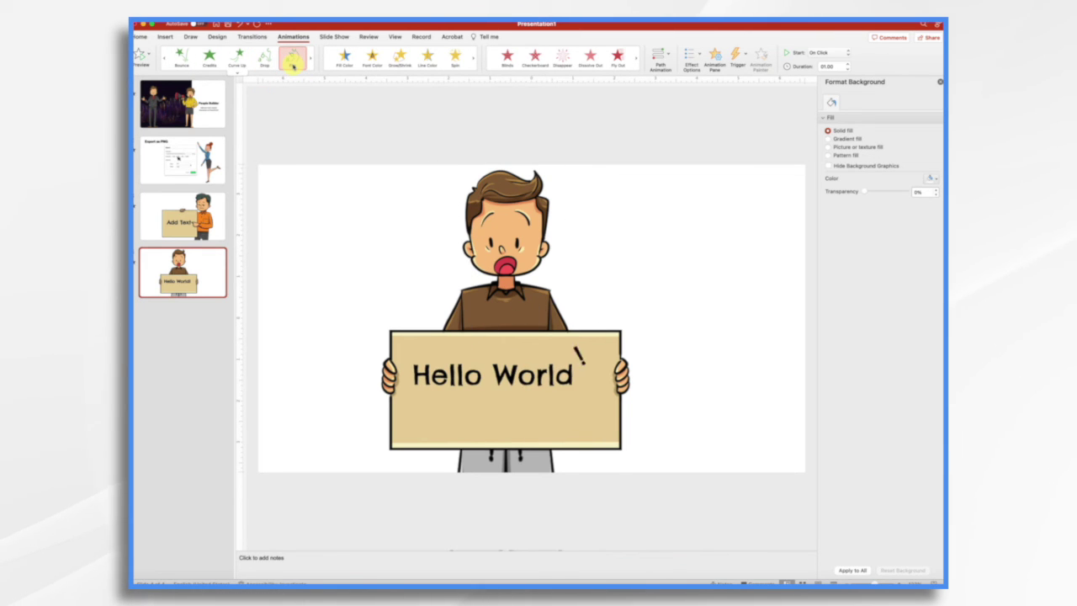
{"action": "left_click", "coordinate": [242, 71]}
{"action": "scroll", "coordinate": [247, 238], "scroll_direction": "down", "scroll_amount": 3}
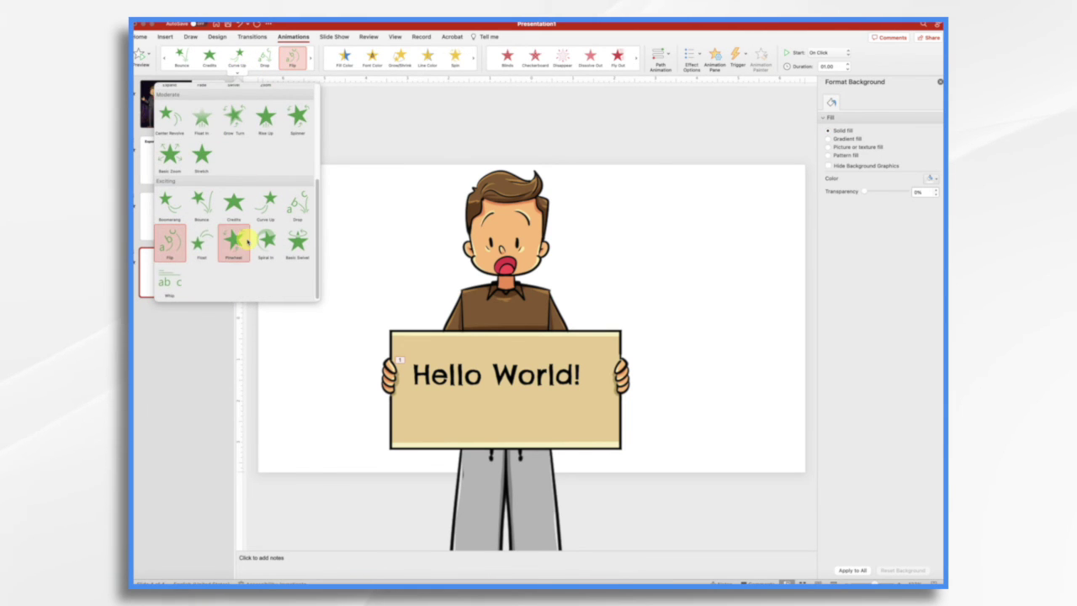
{"action": "left_click", "coordinate": [171, 281]}
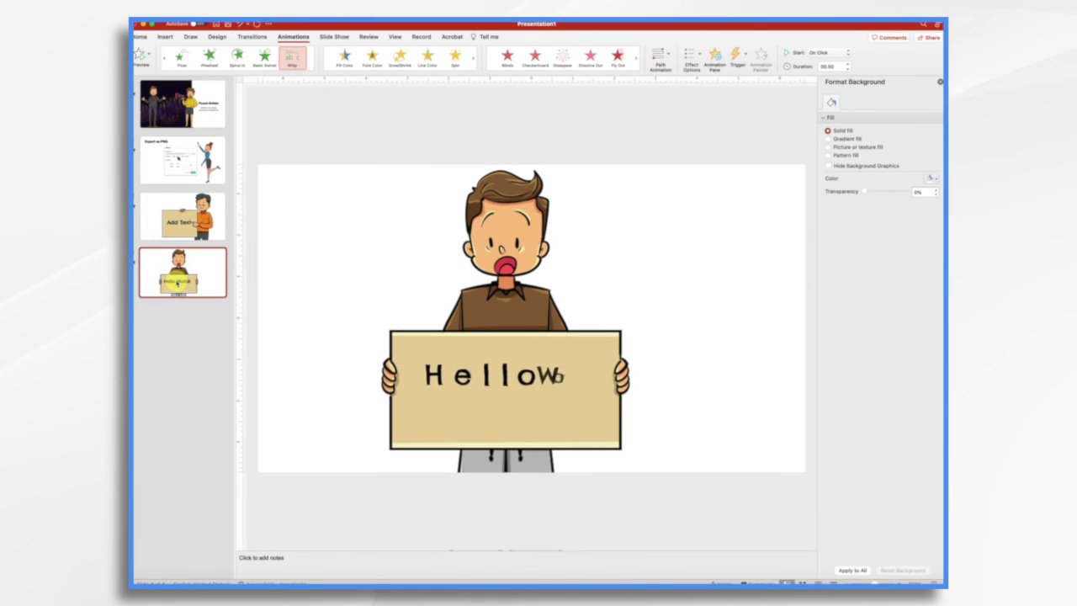
{"action": "left_click", "coordinate": [692, 279]}
- Apply the Fly In entrance animation to the character picture
{"action": "left_click", "coordinate": [519, 217]}
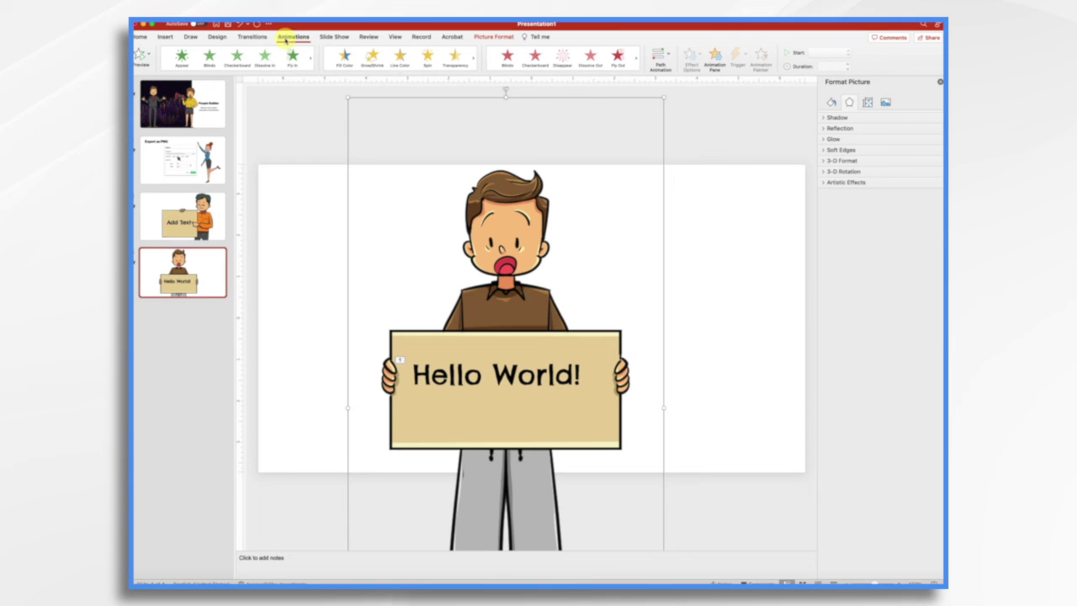
{"action": "left_click", "coordinate": [296, 61]}
{"action": "left_click", "coordinate": [291, 56]}
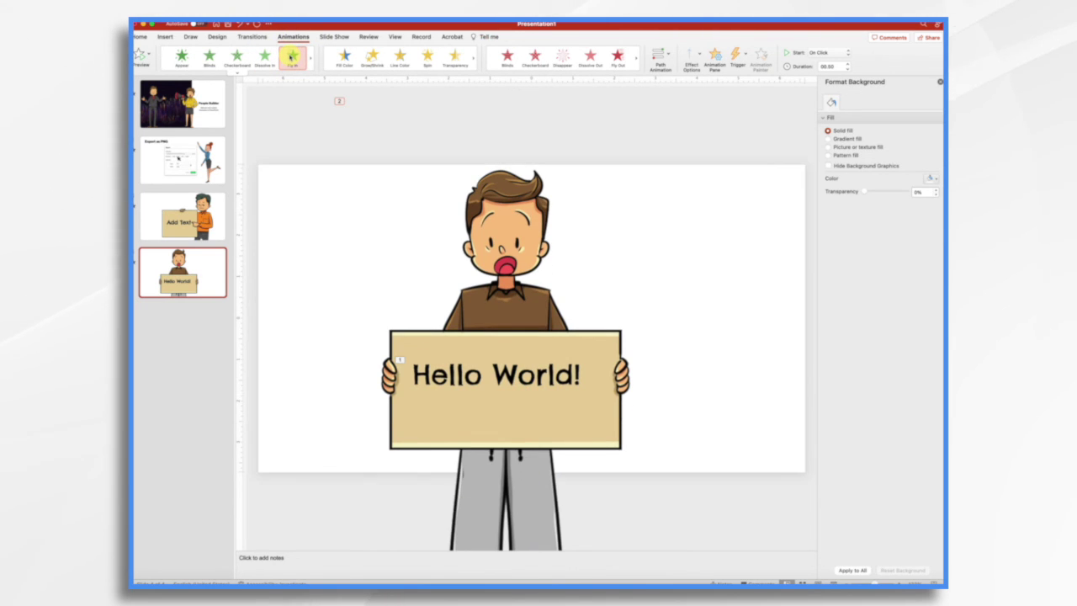
{"action": "left_click", "coordinate": [501, 288]}
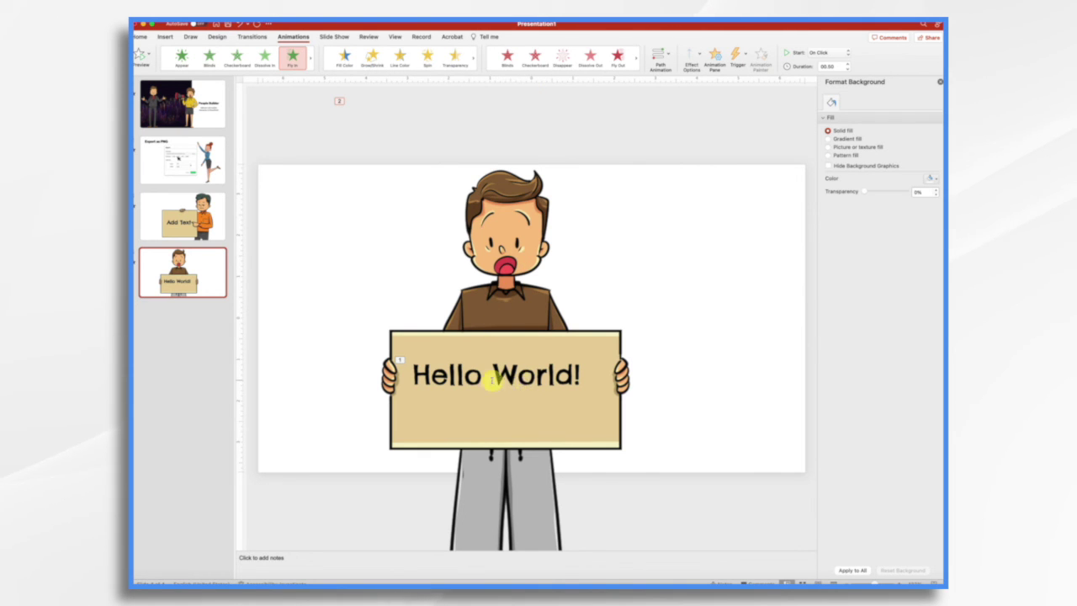
- Reorder the Animation Pane so Picture 4 plays before 'Hello World!', then preview
{"action": "left_click", "coordinate": [714, 53]}
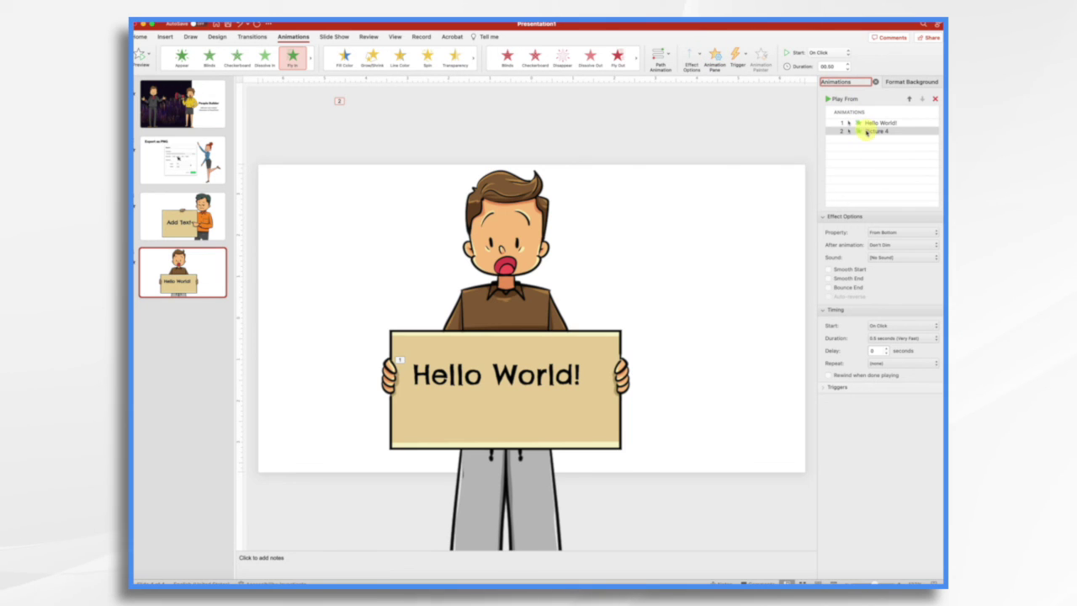
{"action": "left_click_drag", "start_coordinate": [866, 131], "coordinate": [921, 124]}
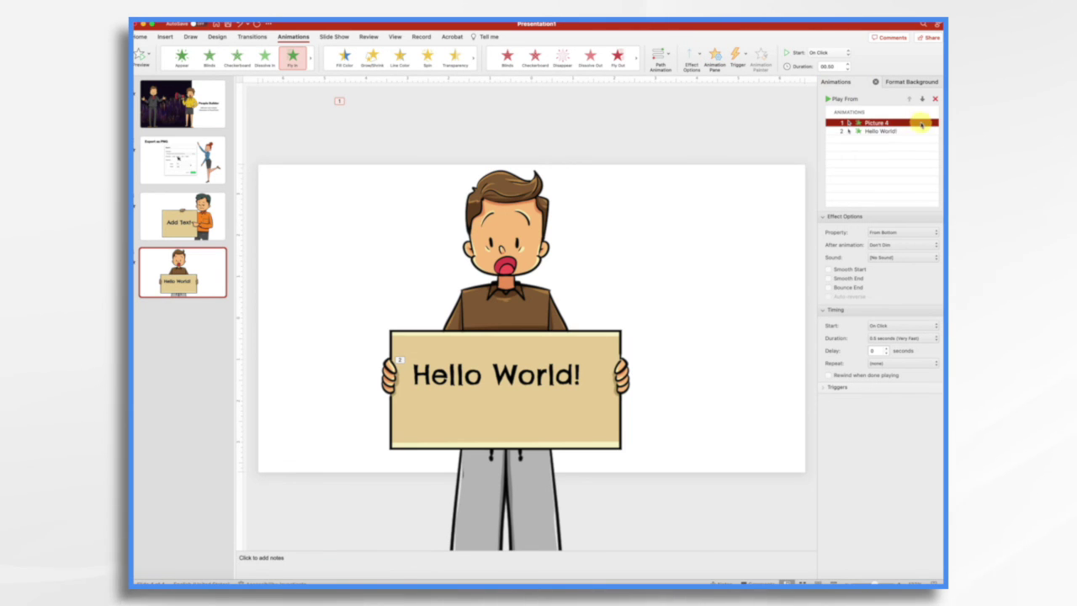
{"action": "left_click", "coordinate": [141, 53]}
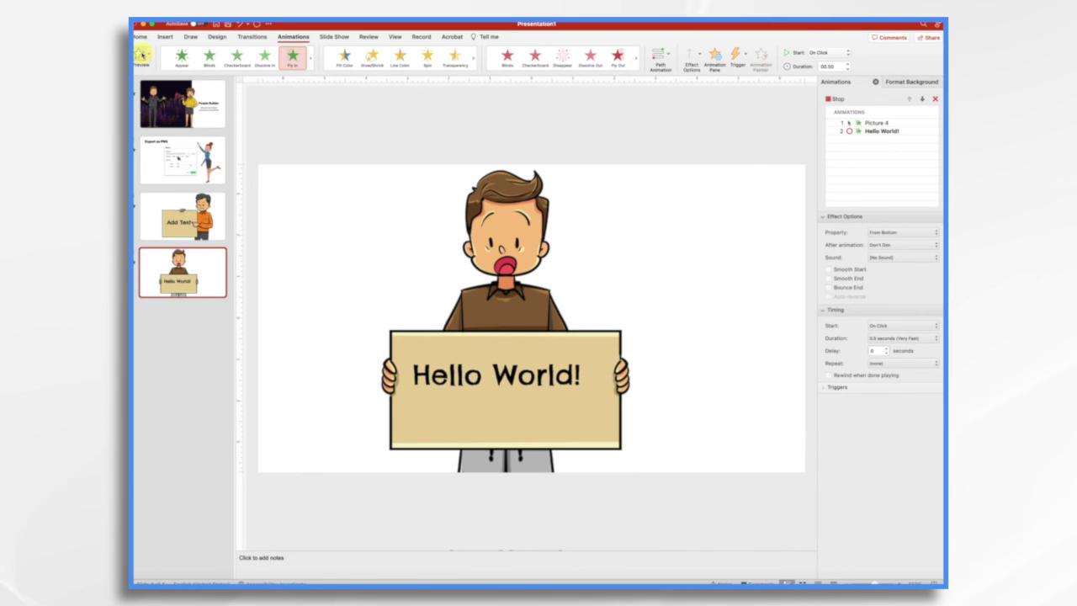